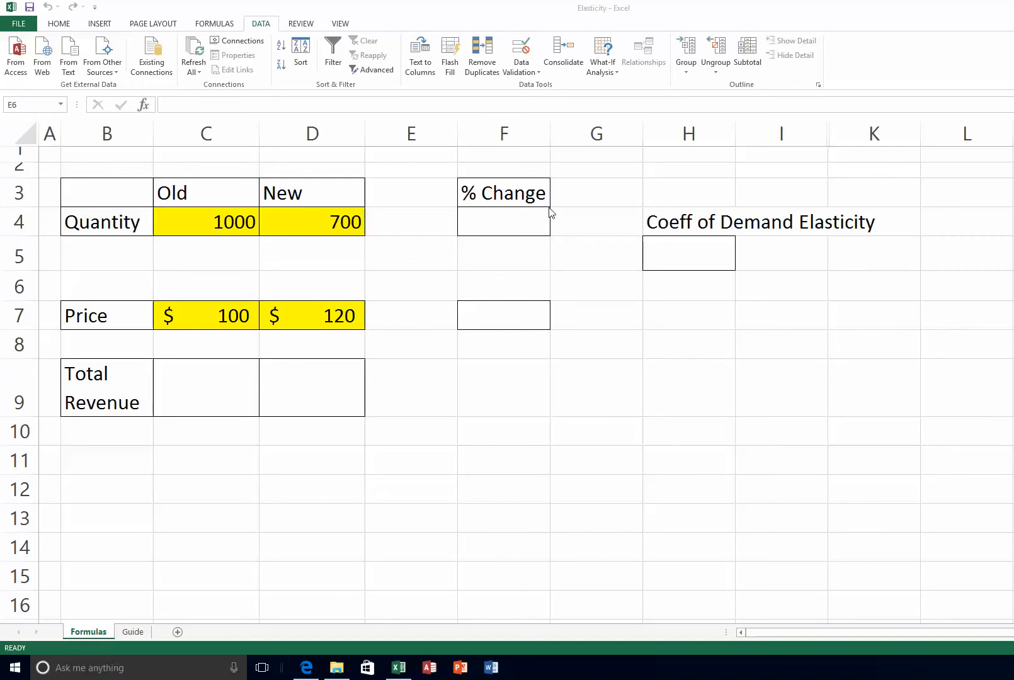
Enter =(D4-C4)/C4 in F4 so the quantity percentage change shows -30%
click(494, 218)
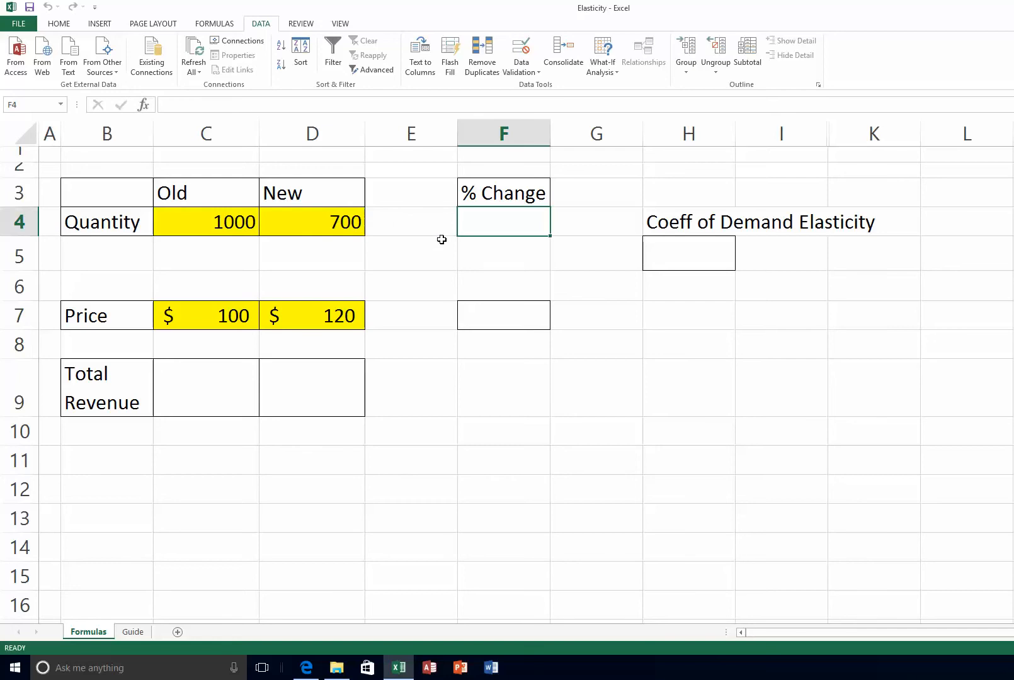
text(=()
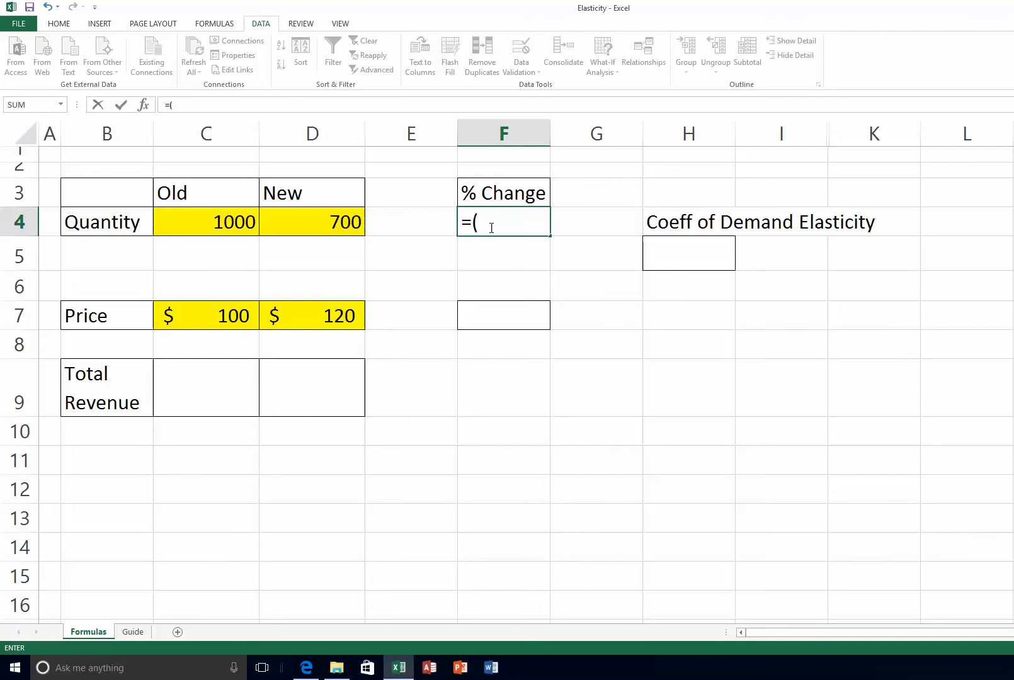
click(335, 224)
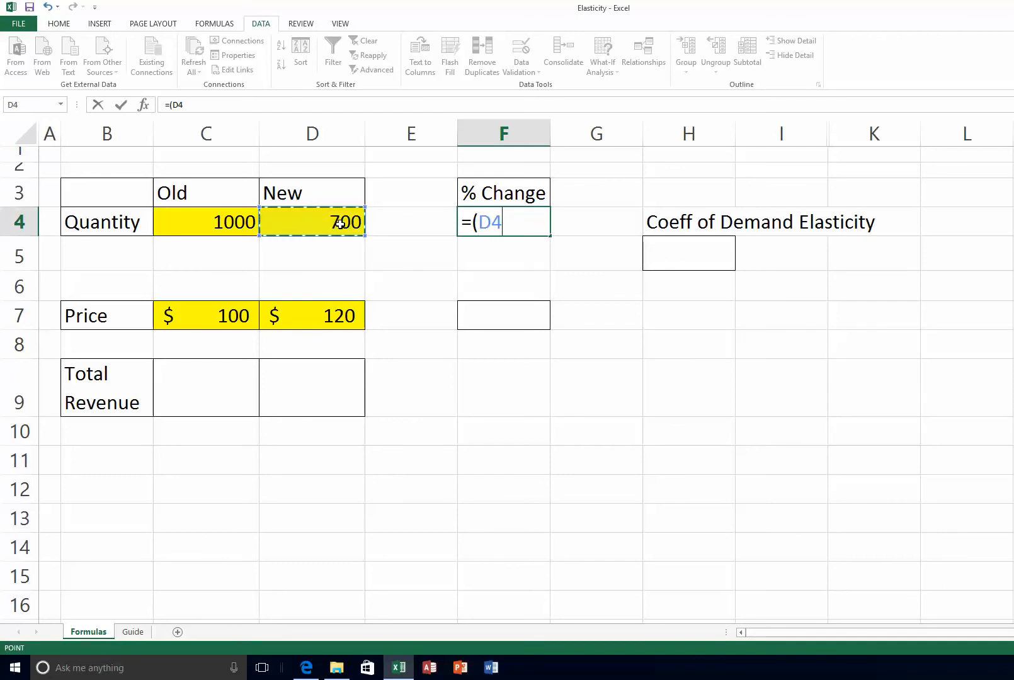
text(-)
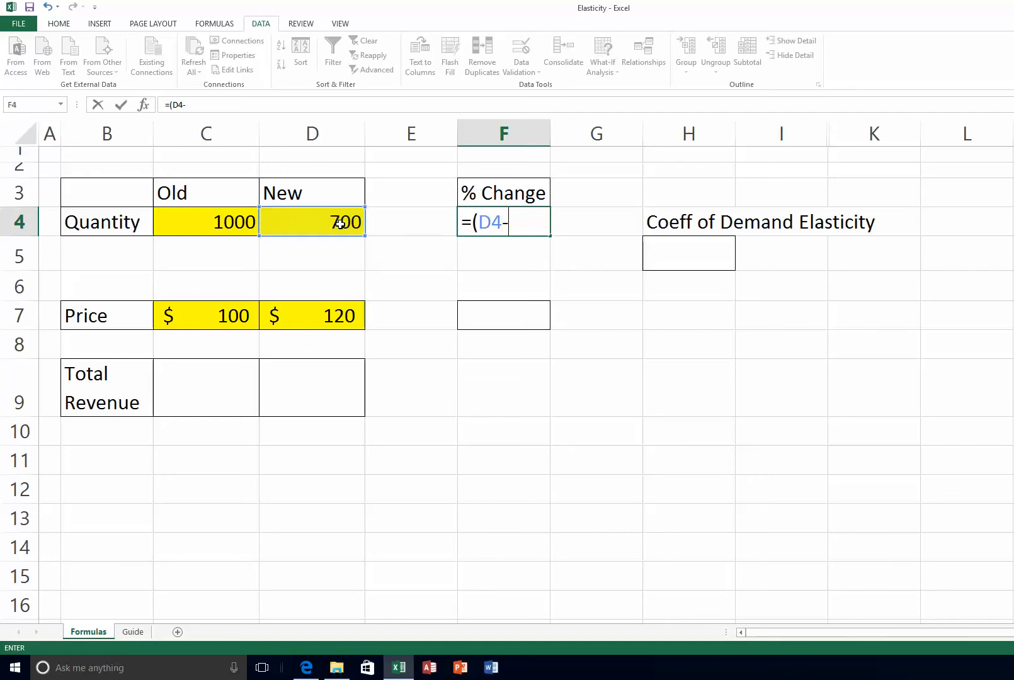
click(217, 219)
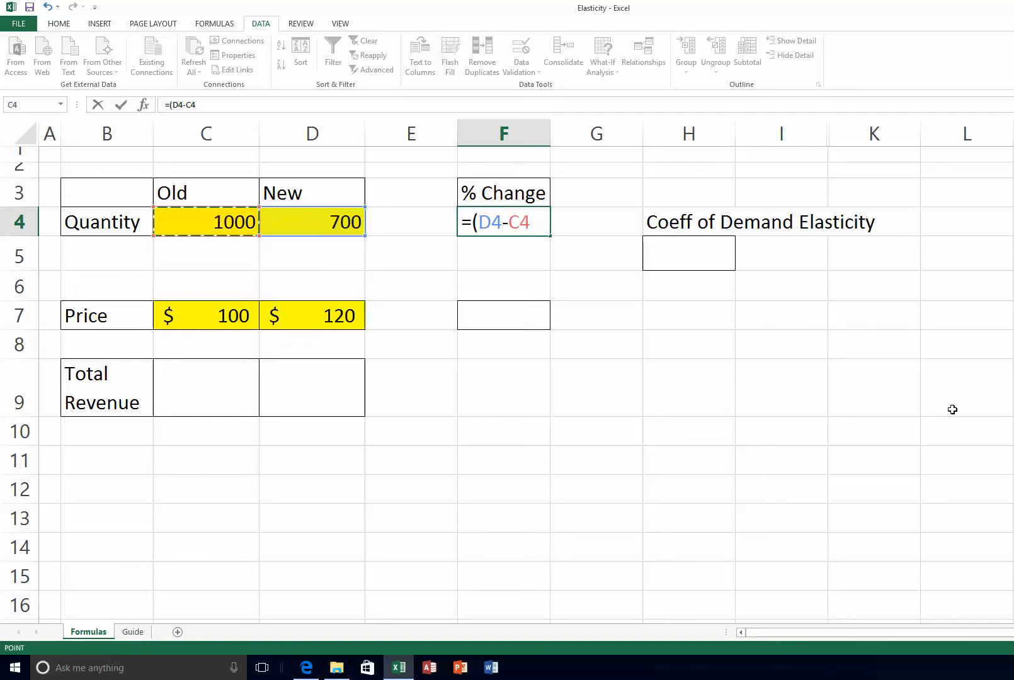
text()/)
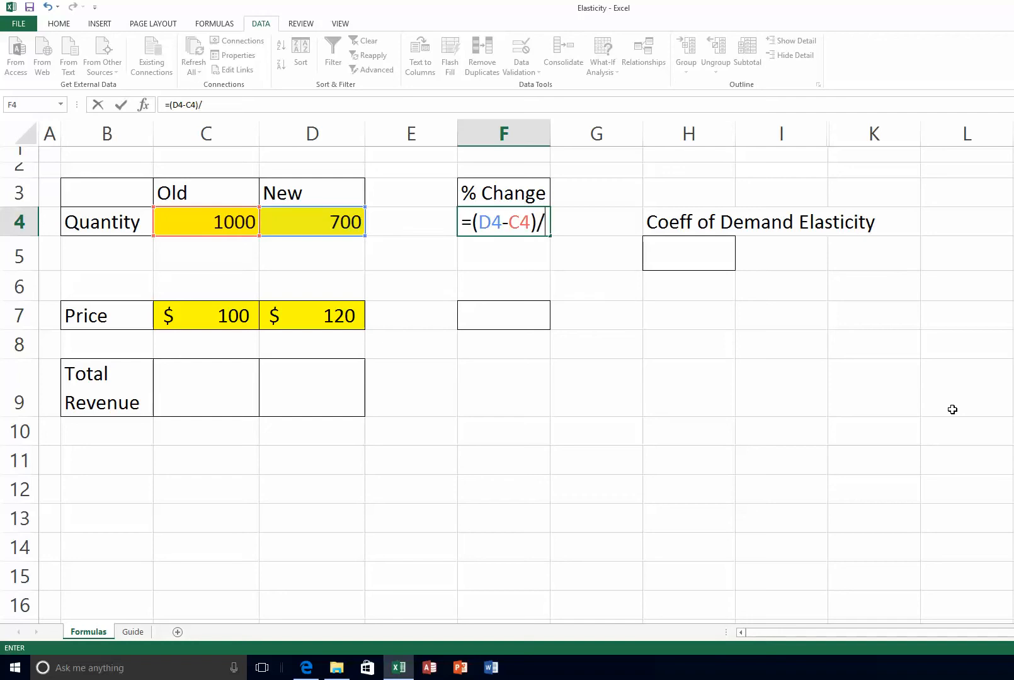
click(221, 221)
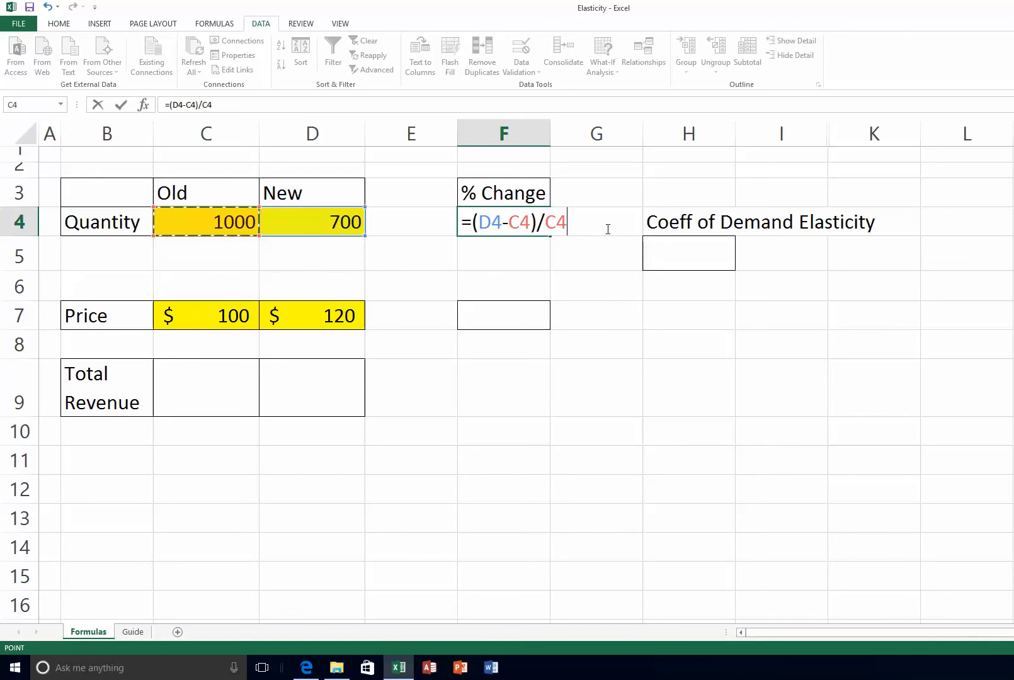
key(Return)
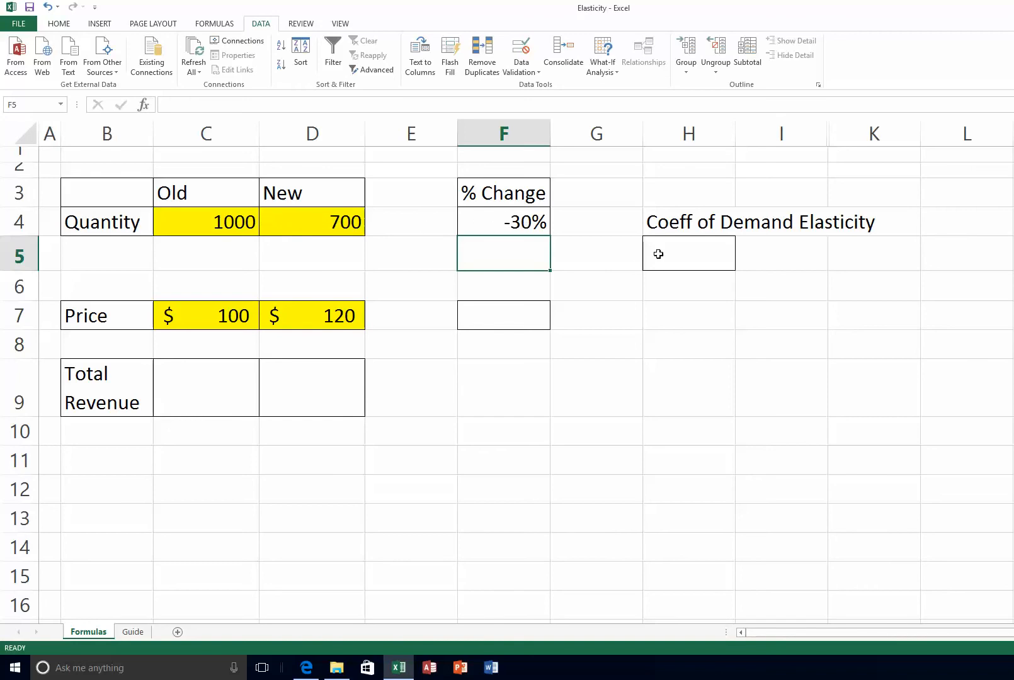
Wrap the F4 formula in ABS as =abs((D4-C4)/C4) so it reads 30%
click(514, 222)
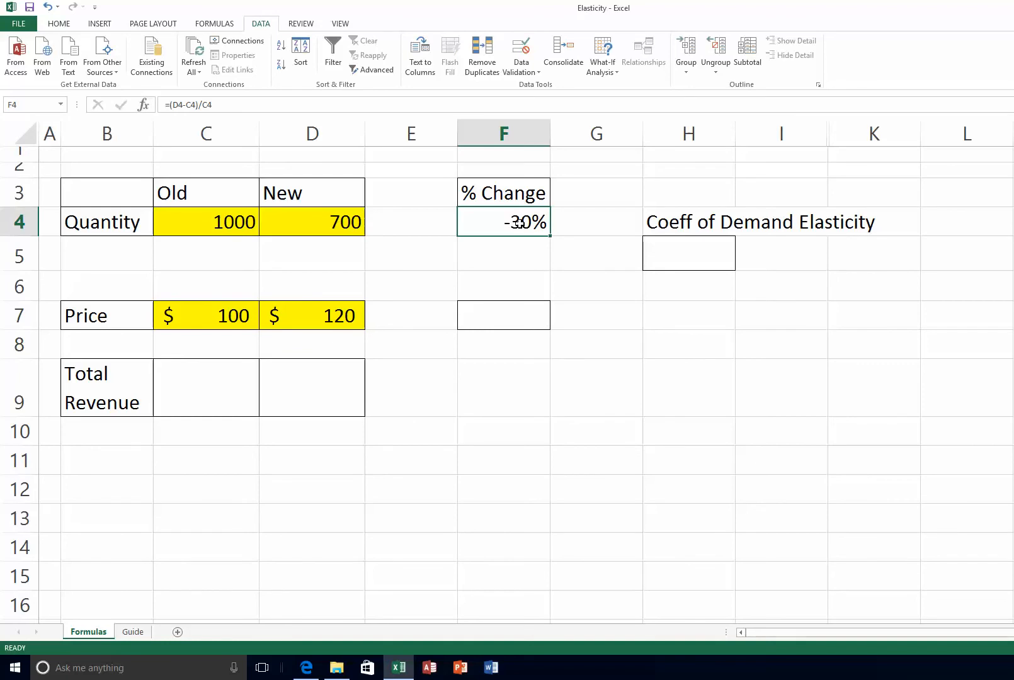
double_click(517, 222)
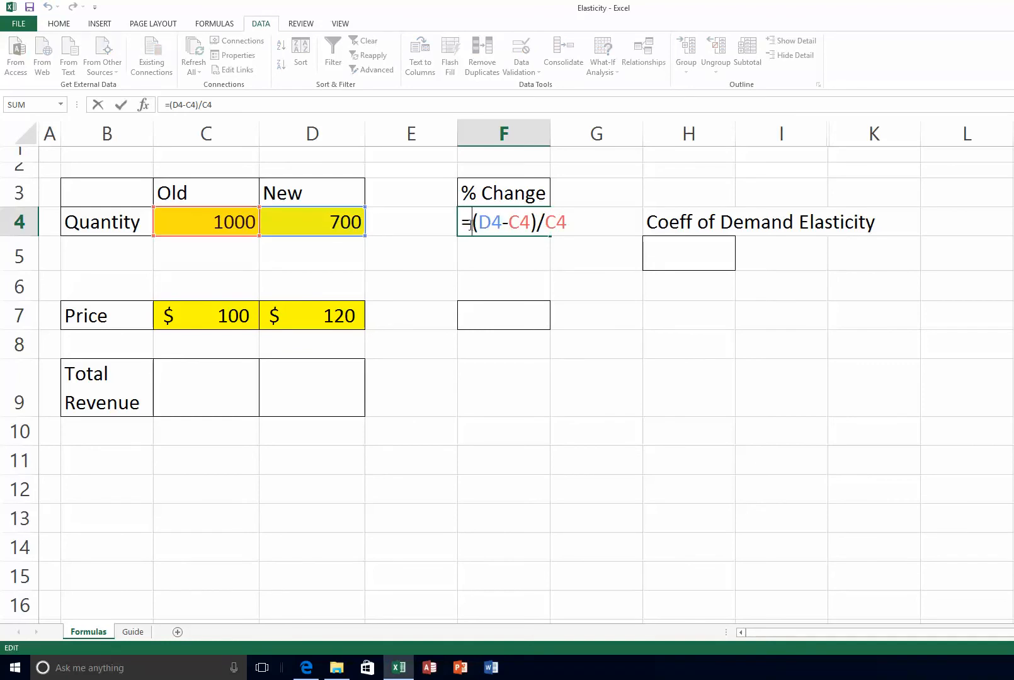
click(473, 223)
text(ab)
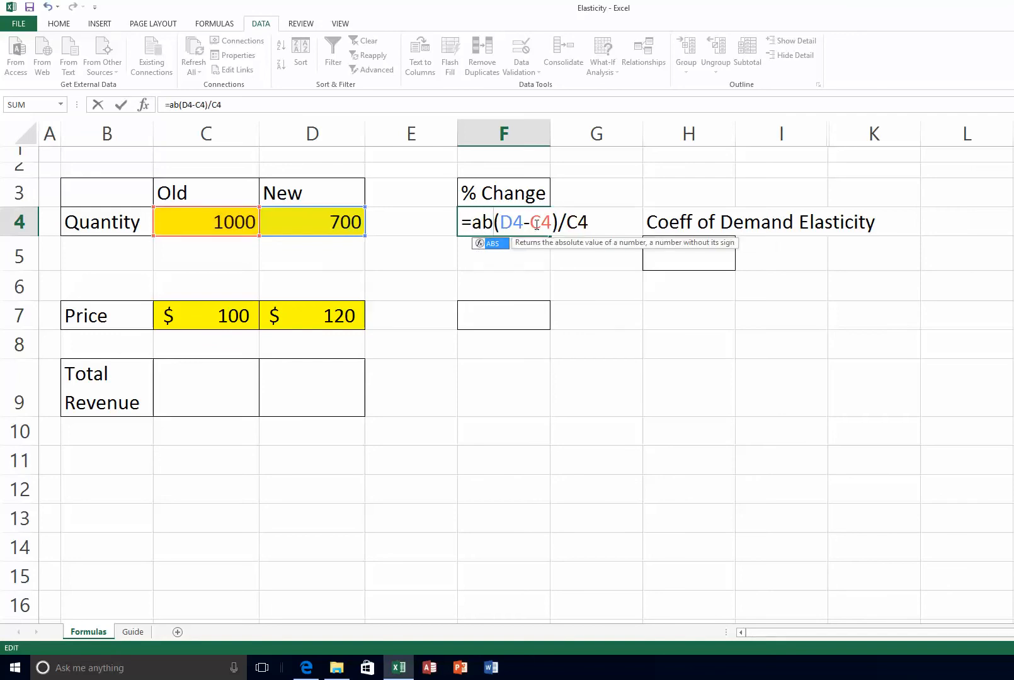
text(s)
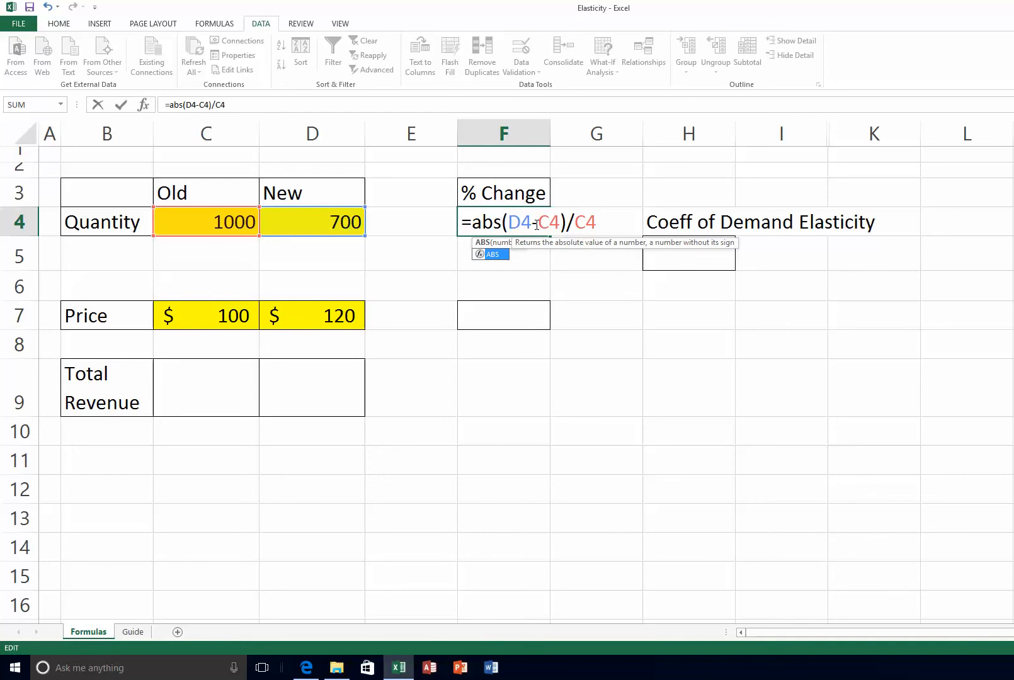
text(()
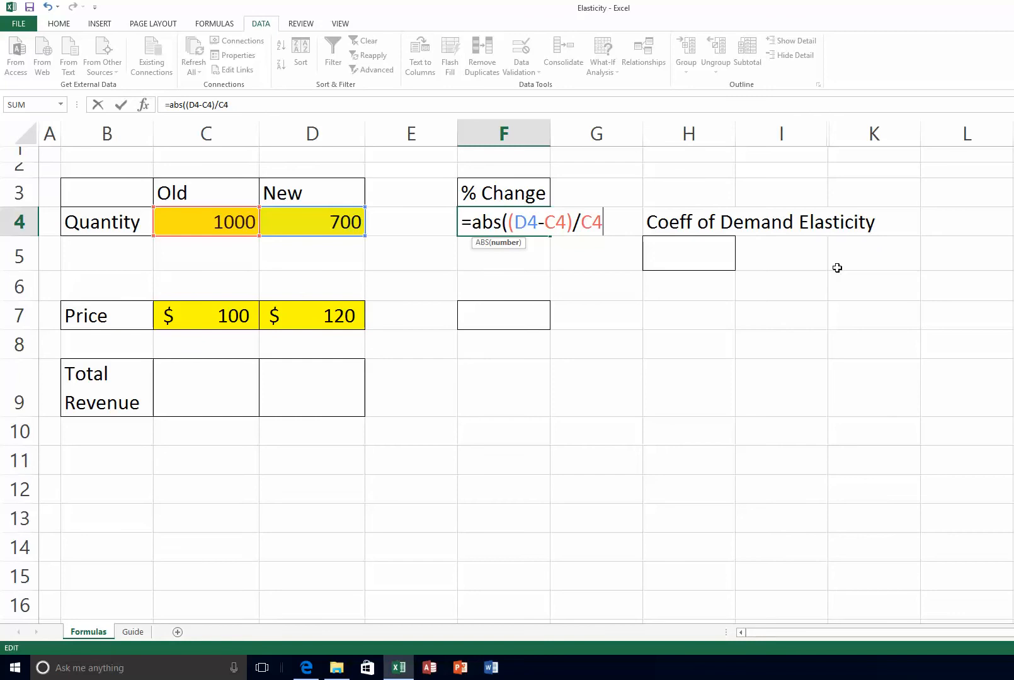
text())
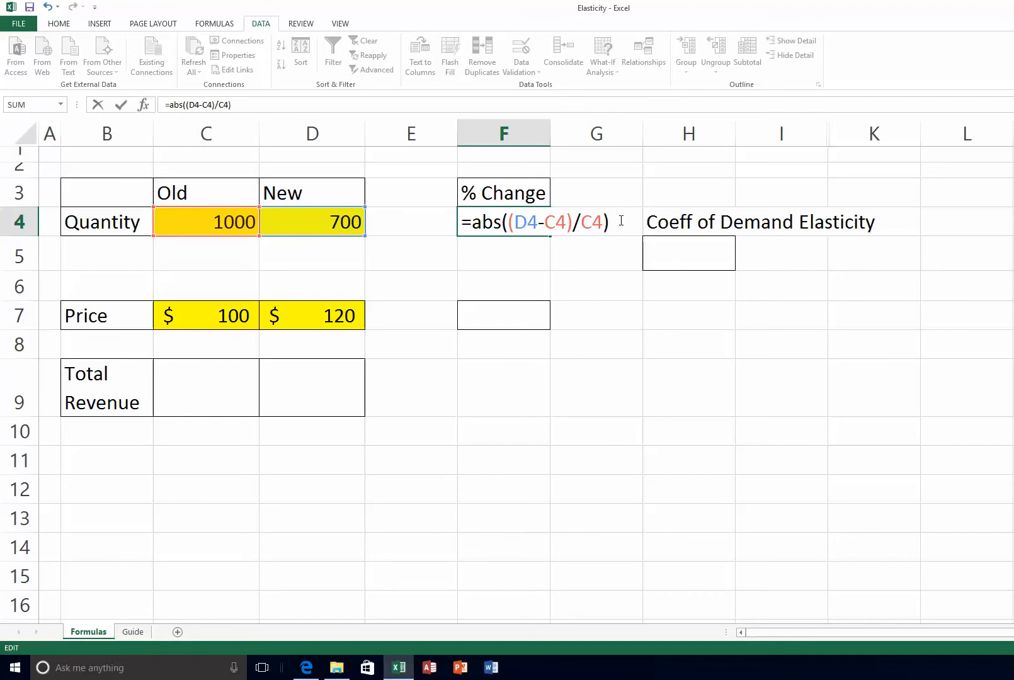
key(Return)
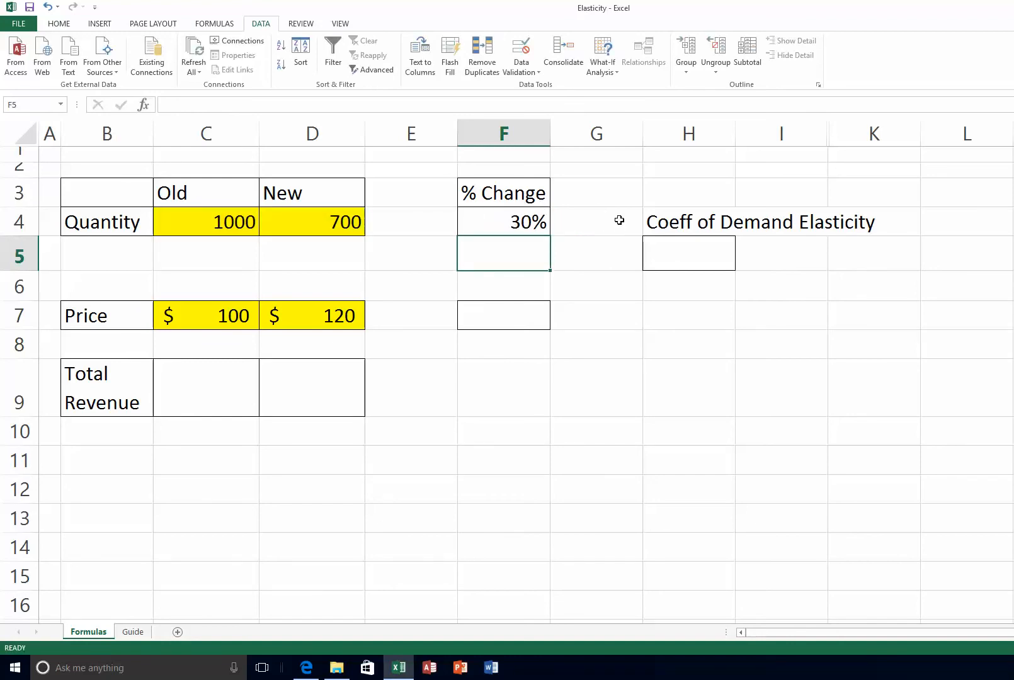
Copy the ABS percentage-change formula from F4 to F7, giving =ABS((D7-C7)/C7) and 20%
click(505, 217)
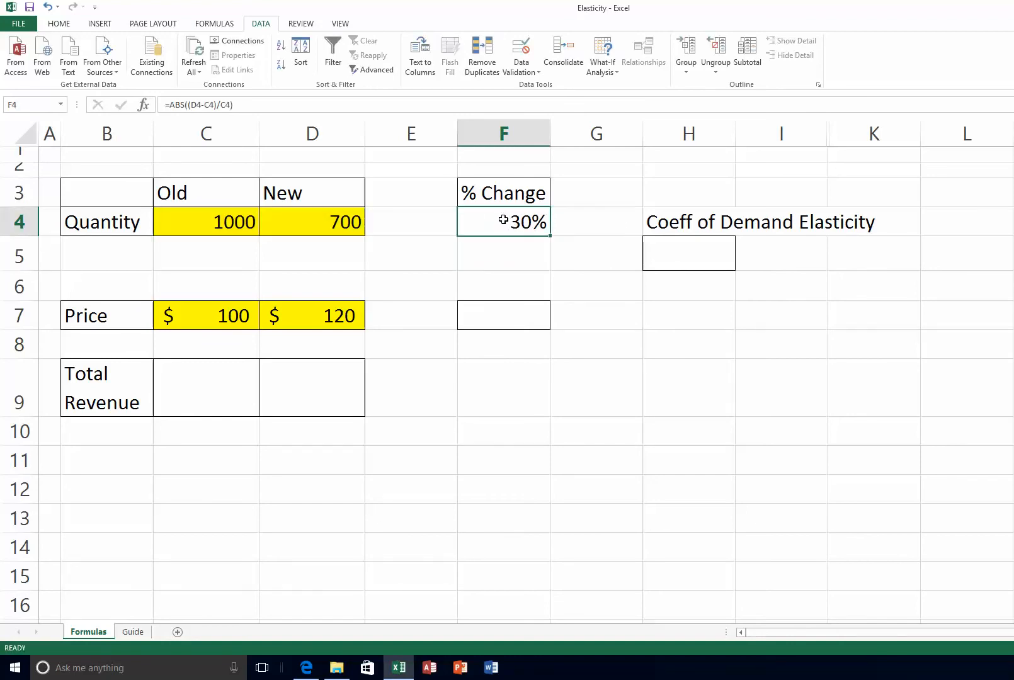
double_click(499, 221)
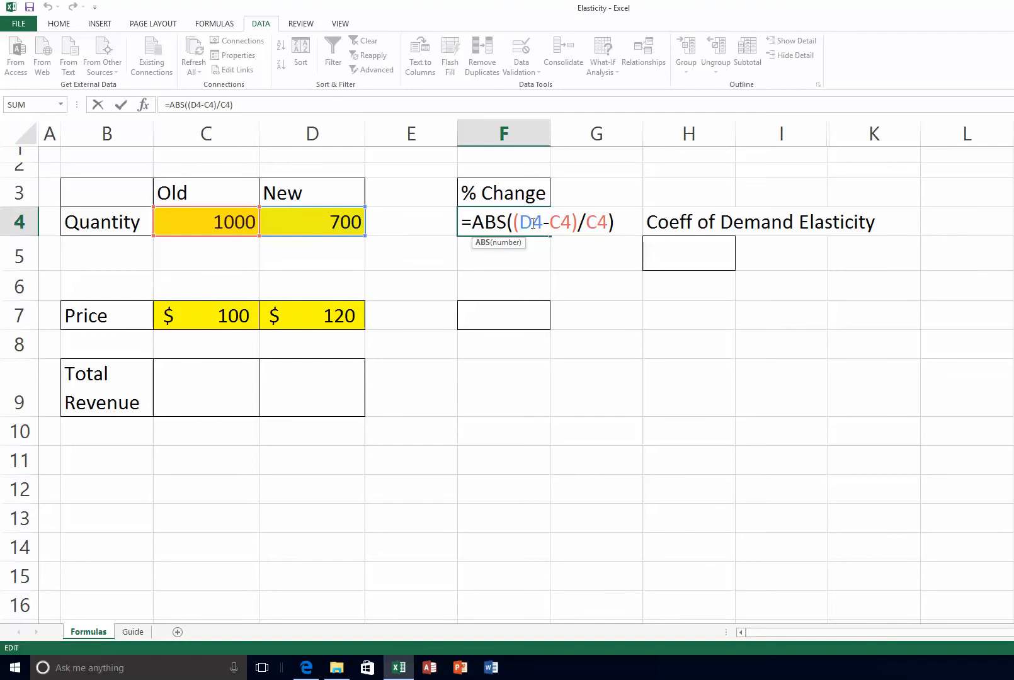
key(ctrl+Return)
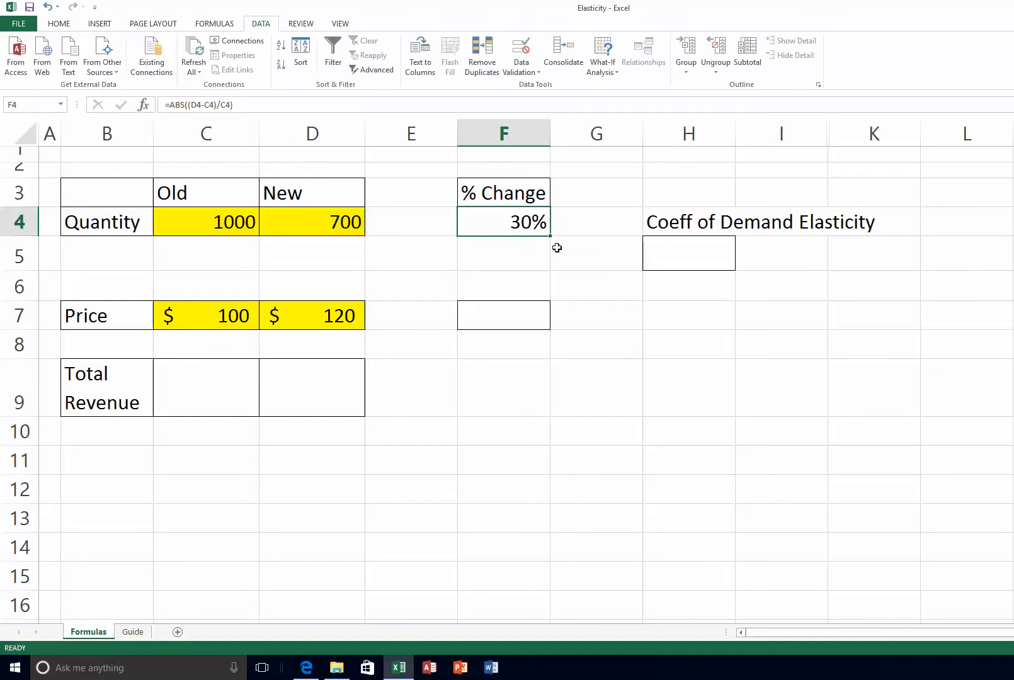
right_click(496, 221)
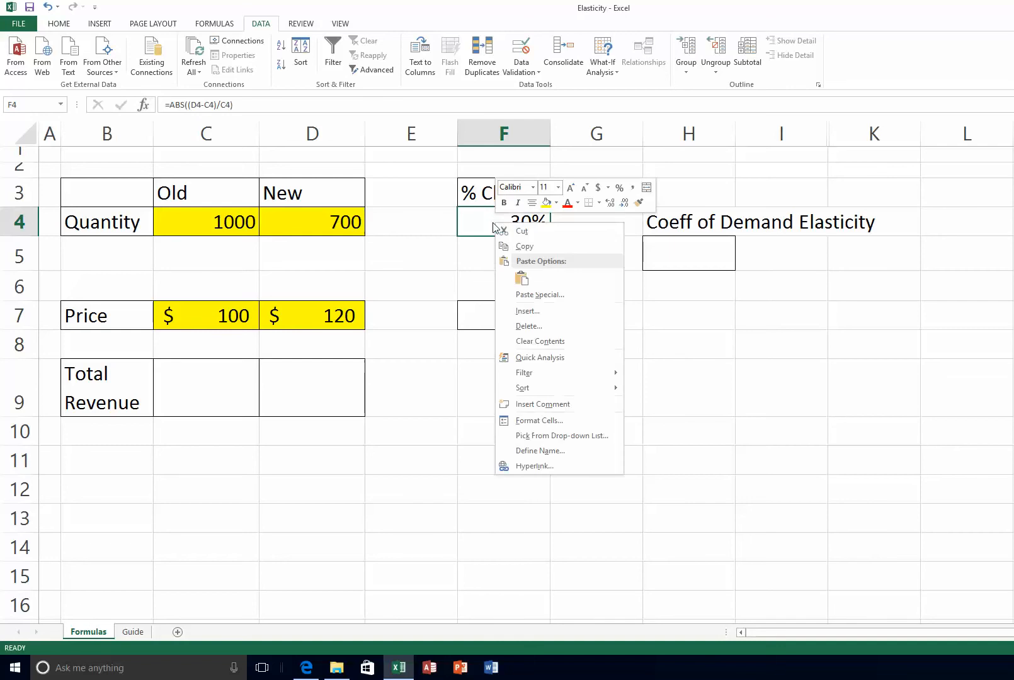
click(521, 247)
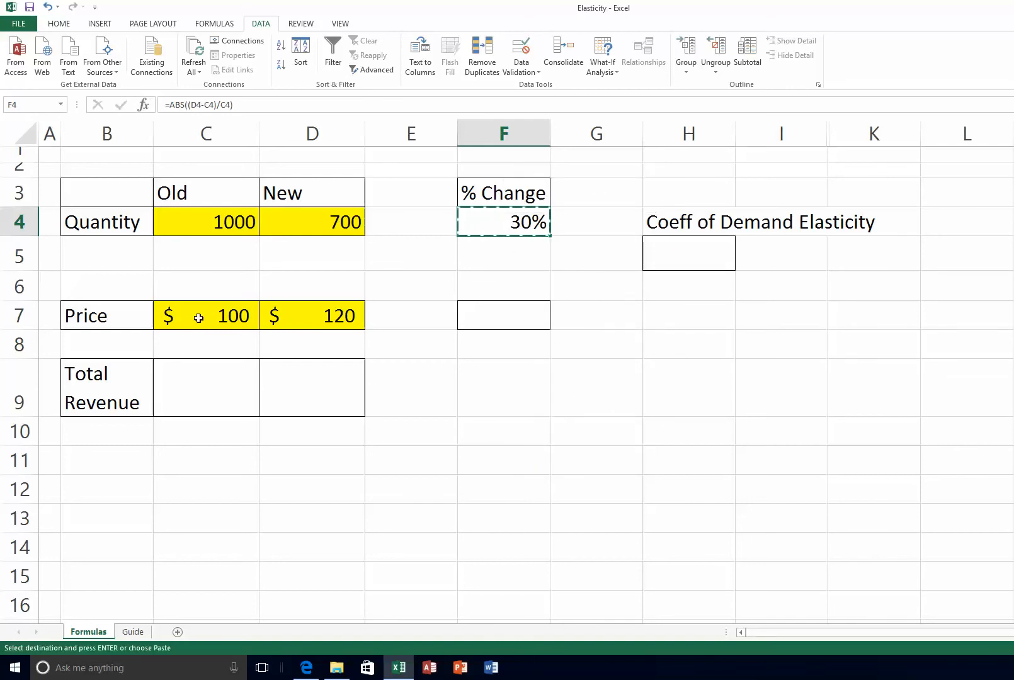
click(481, 321)
right_click(481, 321)
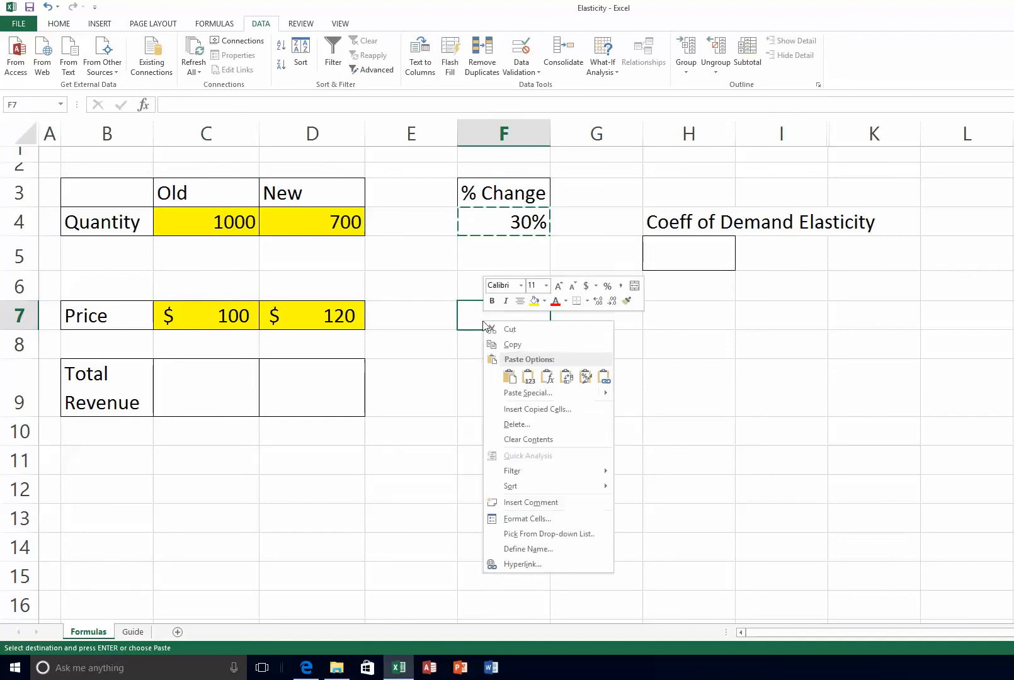
click(508, 377)
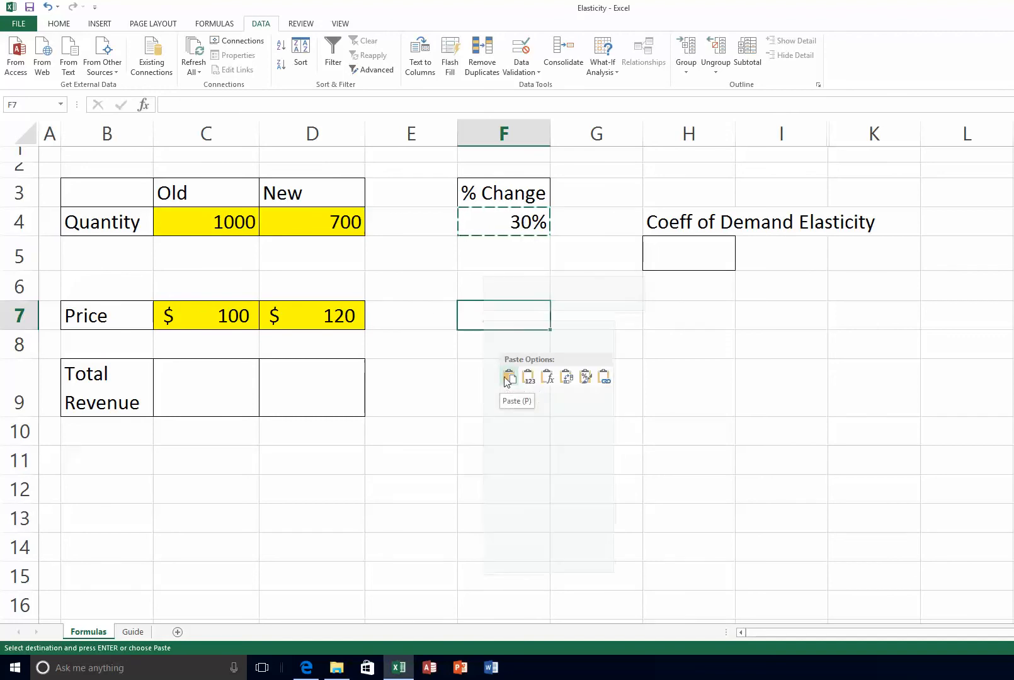
double_click(514, 315)
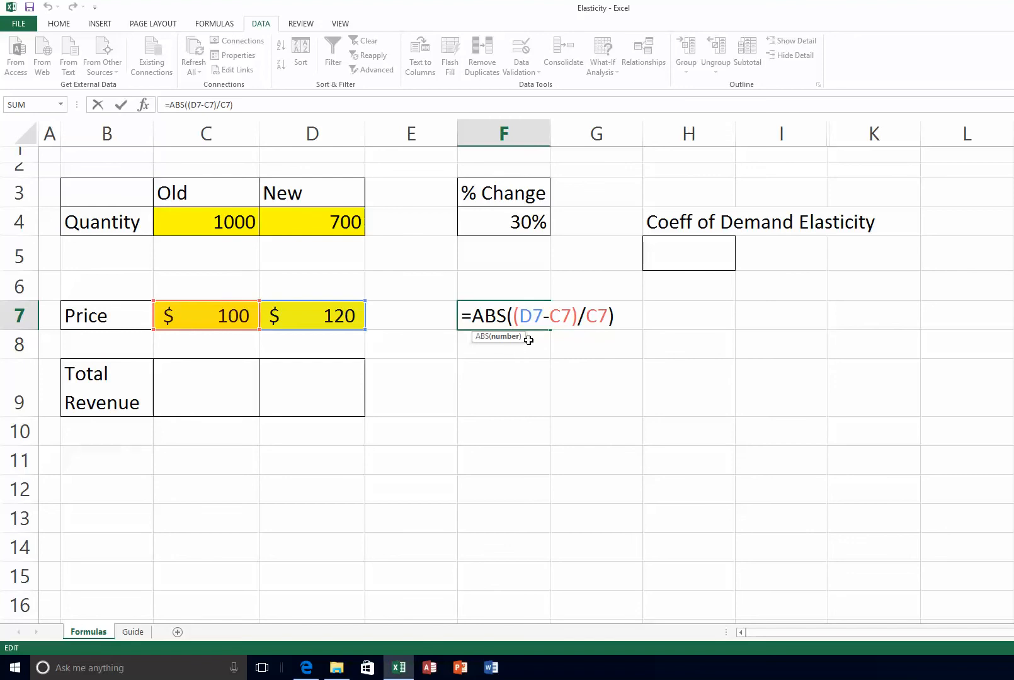
key(ctrl+Return)
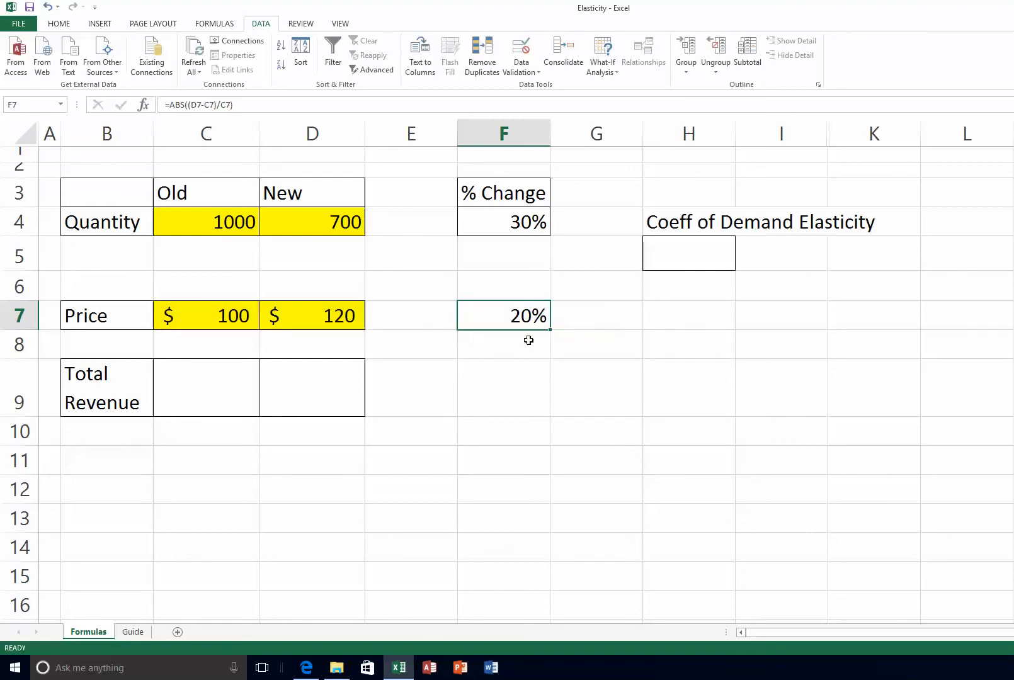
click(668, 260)
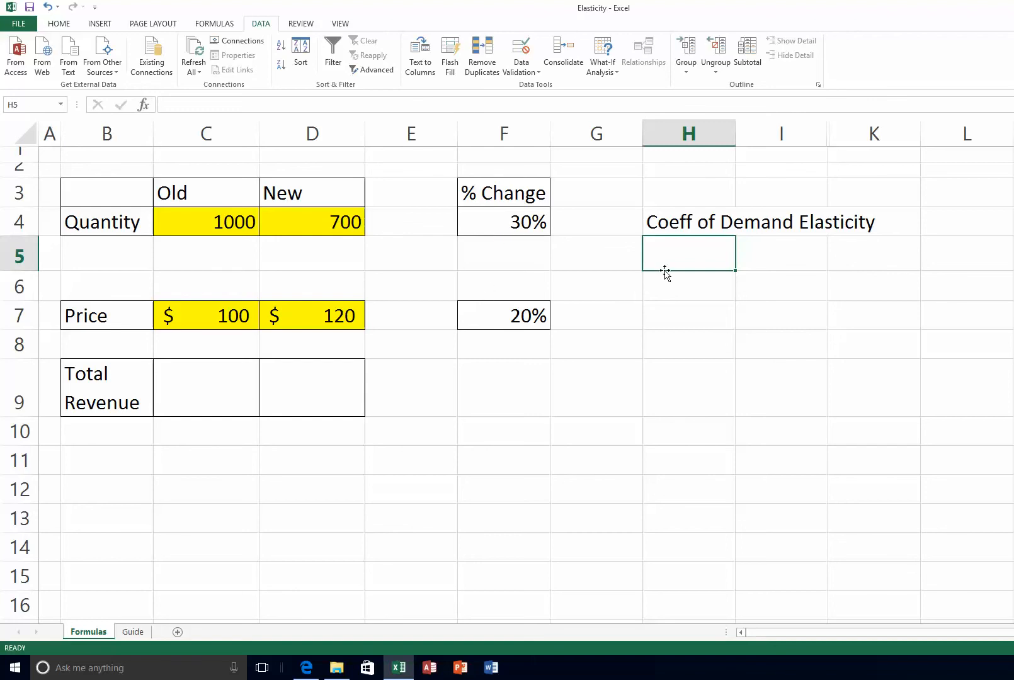
Enter =F4/F7 in H5 for a demand elasticity coefficient of 1.50
text(=)
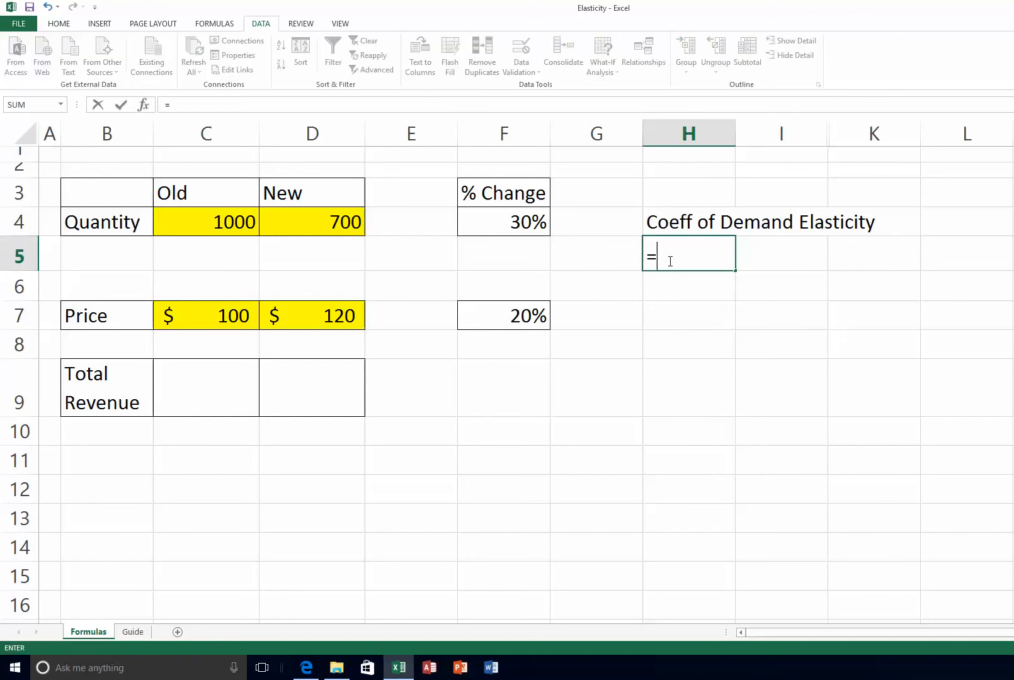
click(507, 222)
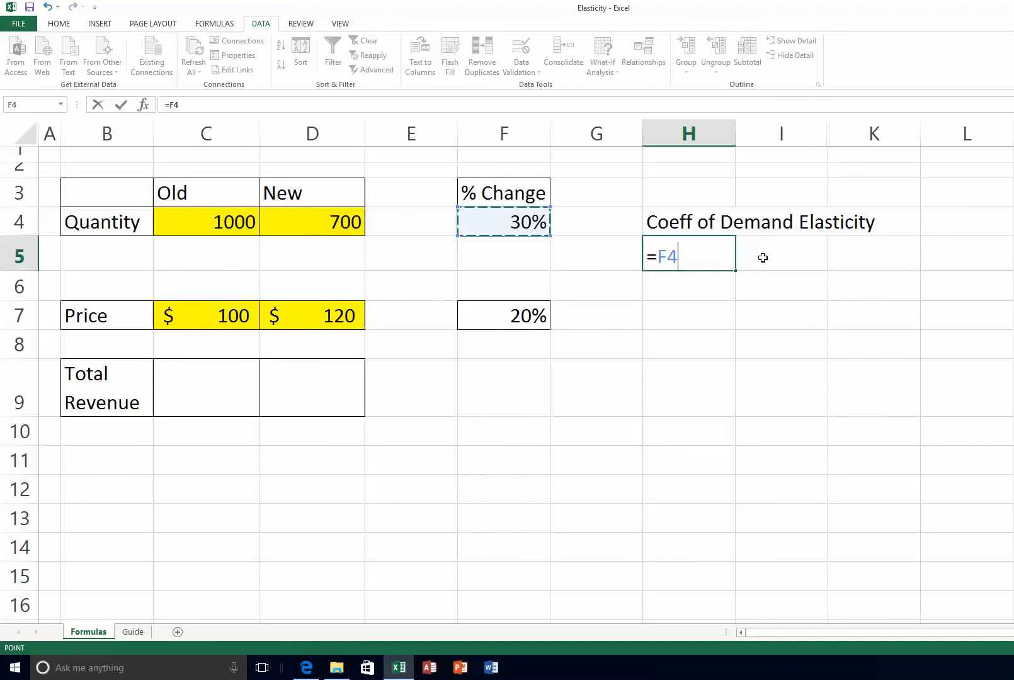
text(/)
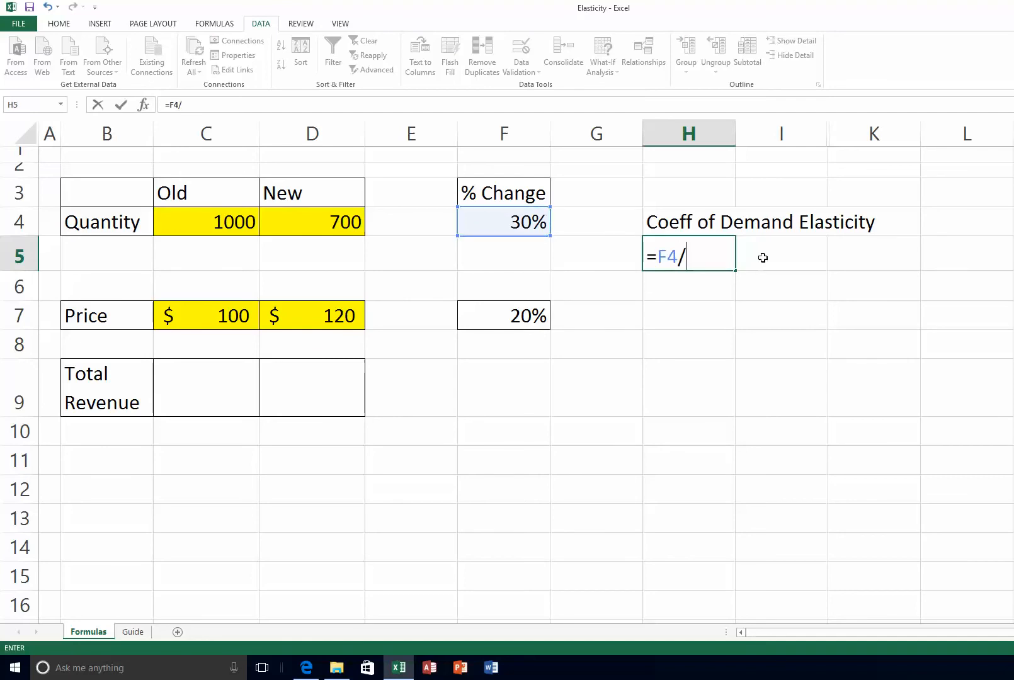
click(507, 318)
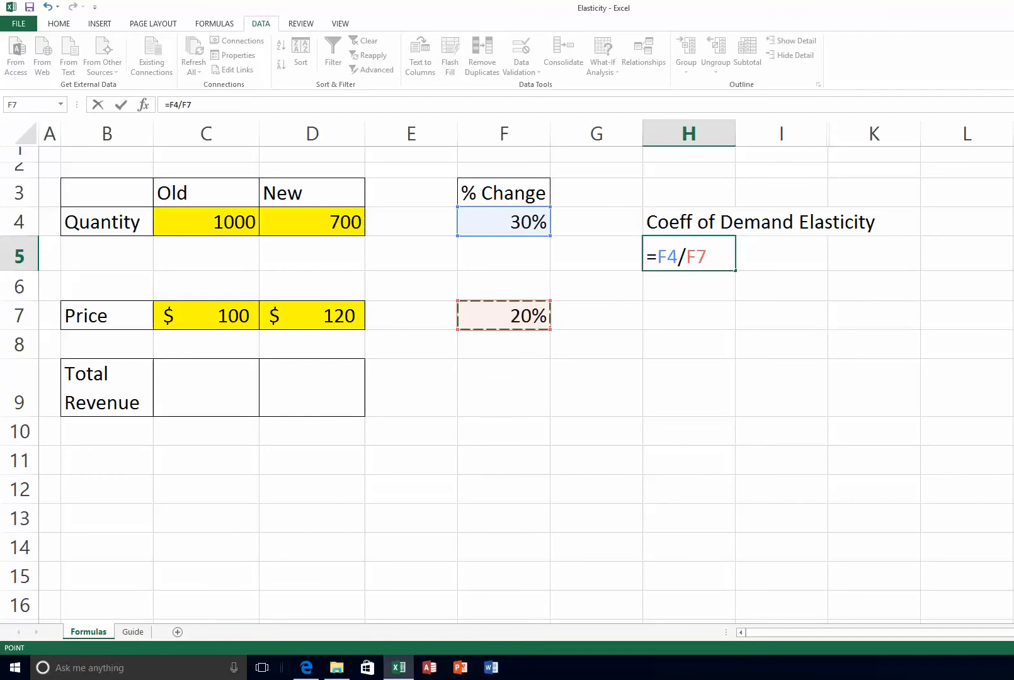
key(Return)
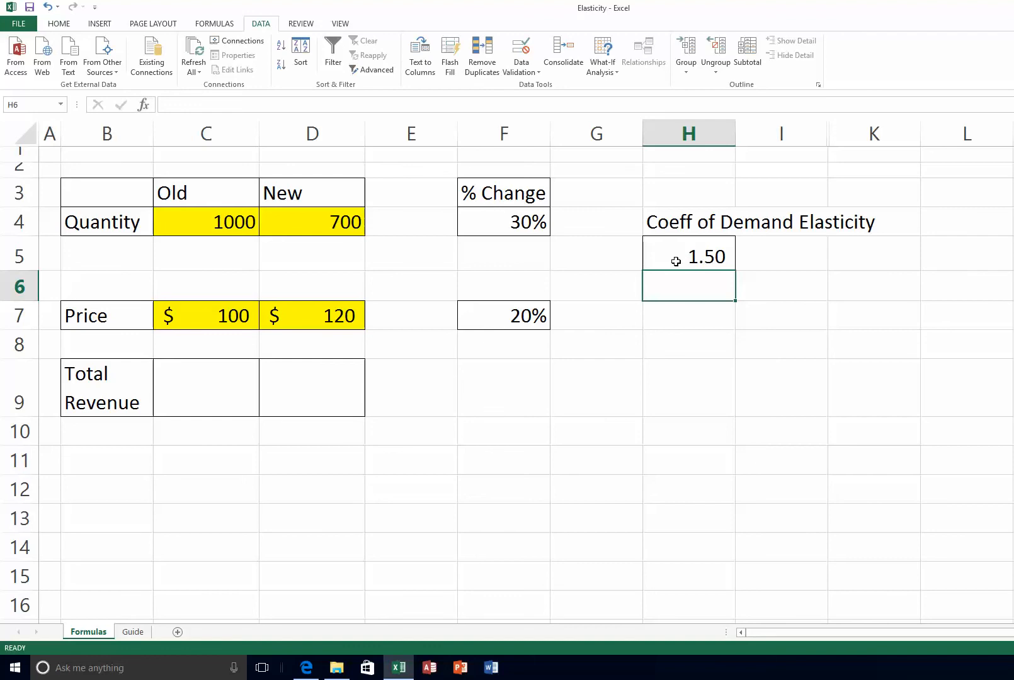
click(711, 257)
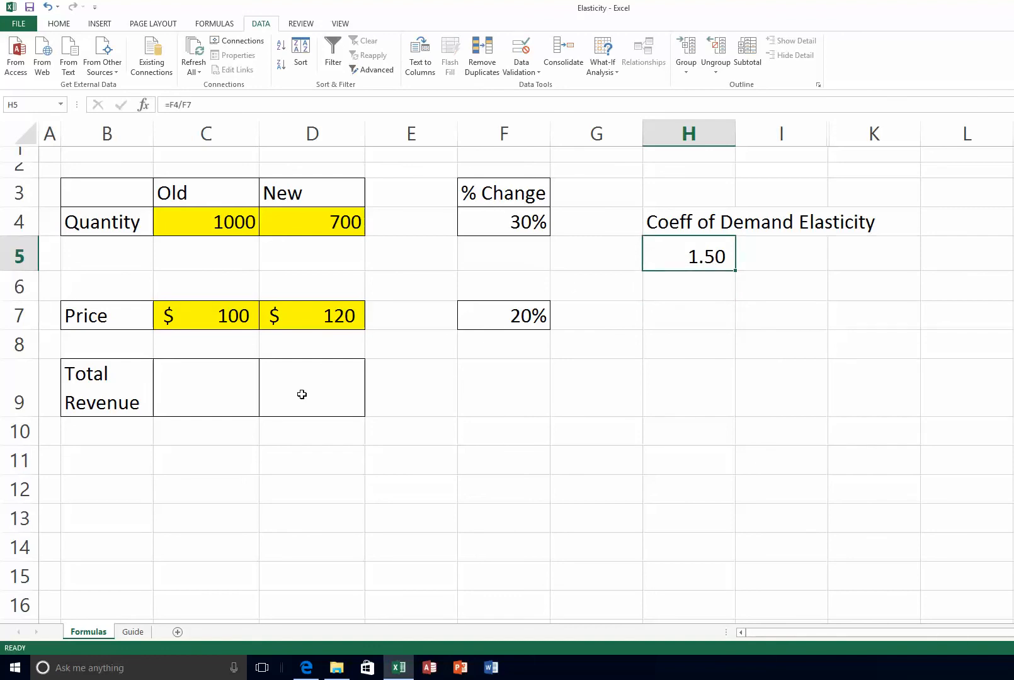
Enter =C4*C7 in C9 ($100,000) and fill it right to D9 ($84,000)
click(208, 394)
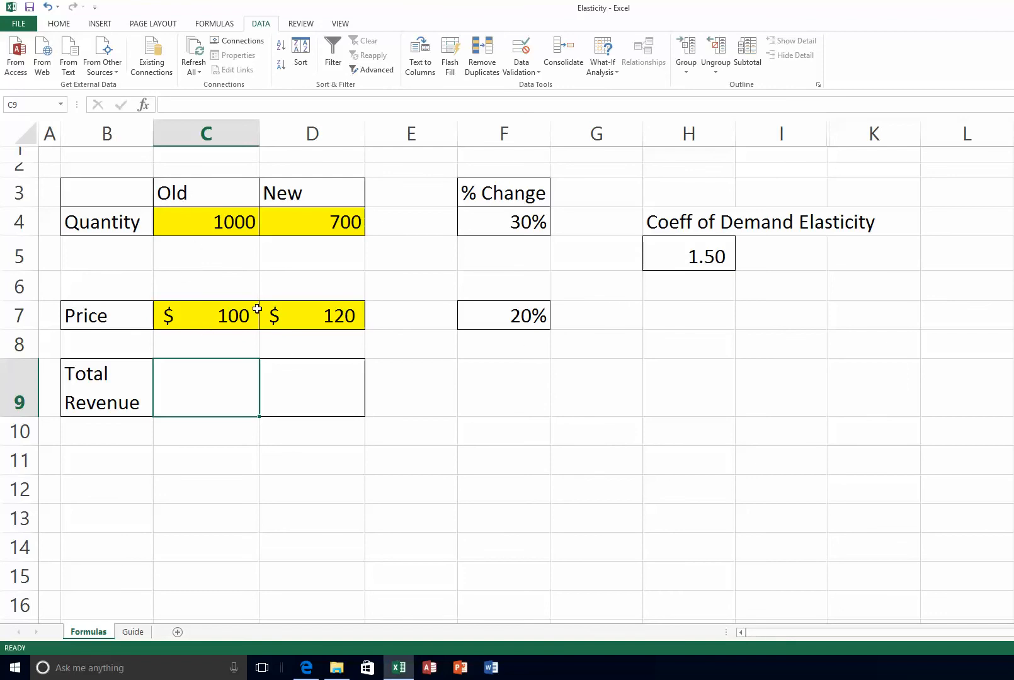
text(=)
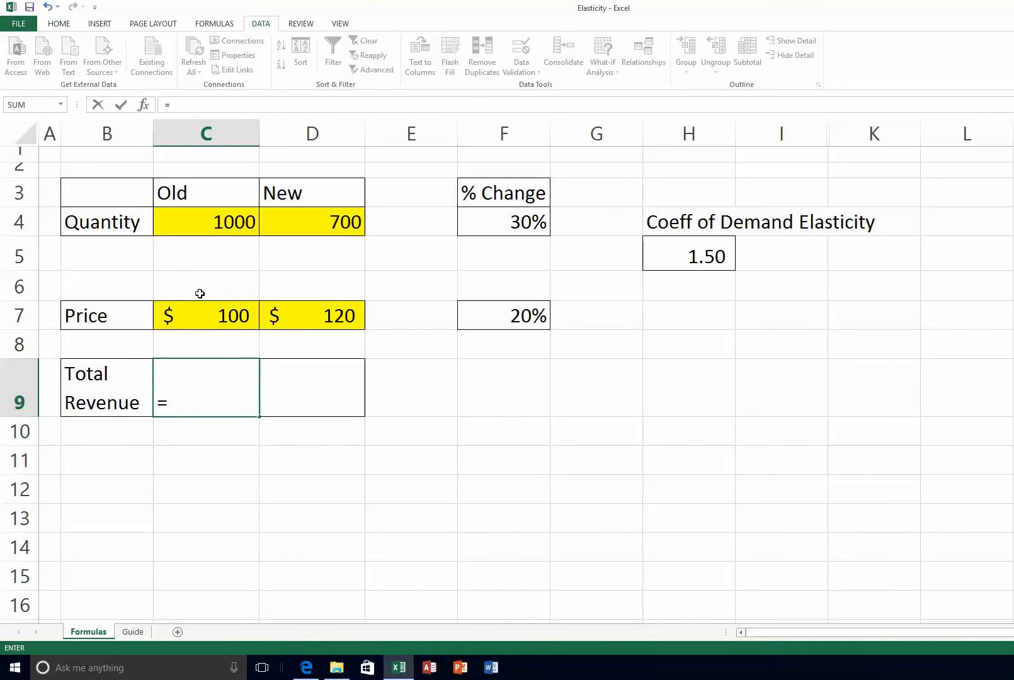
click(209, 222)
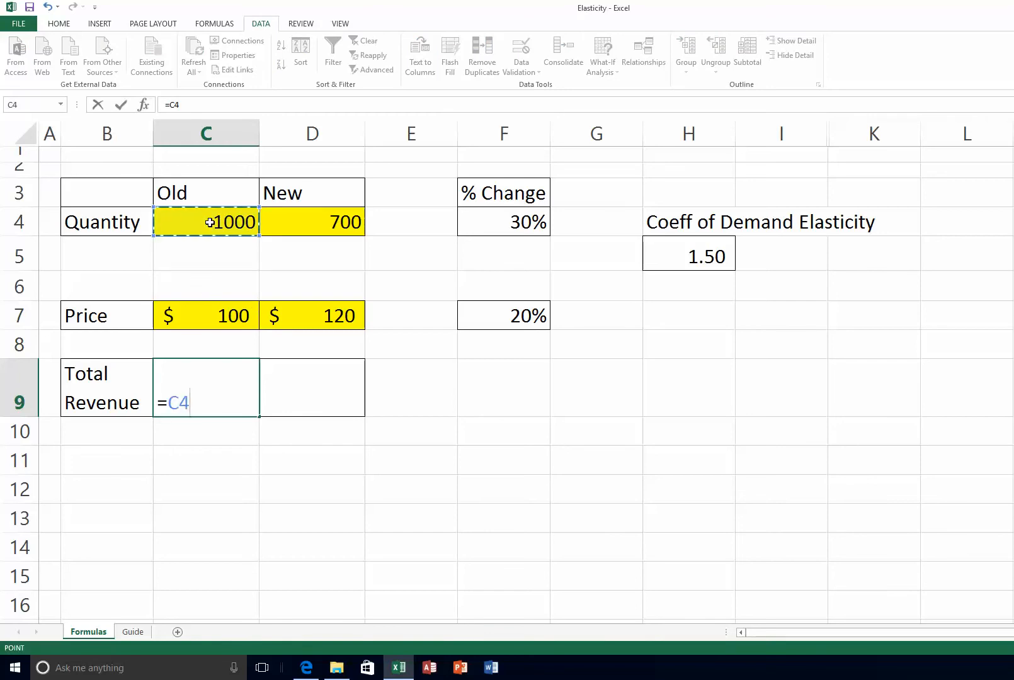
text(*)
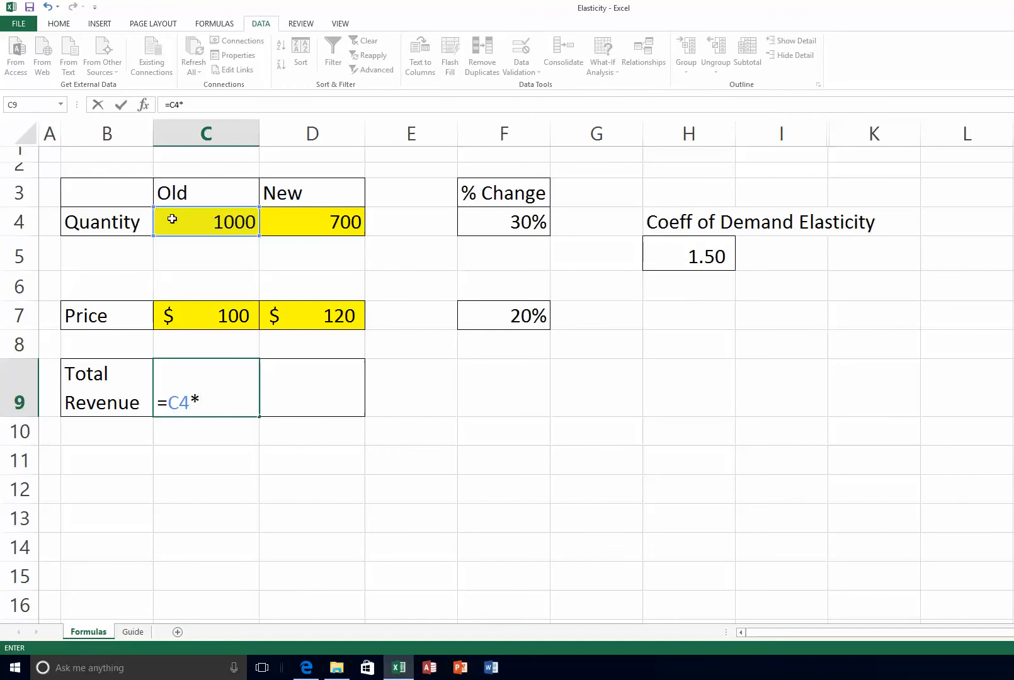
click(206, 313)
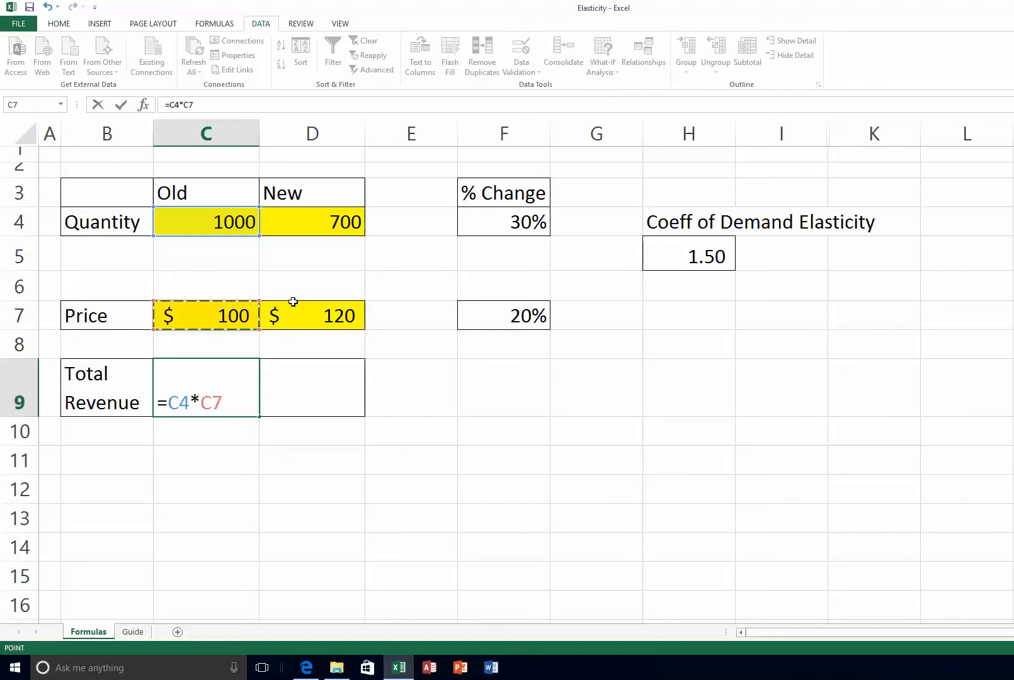
key(Return)
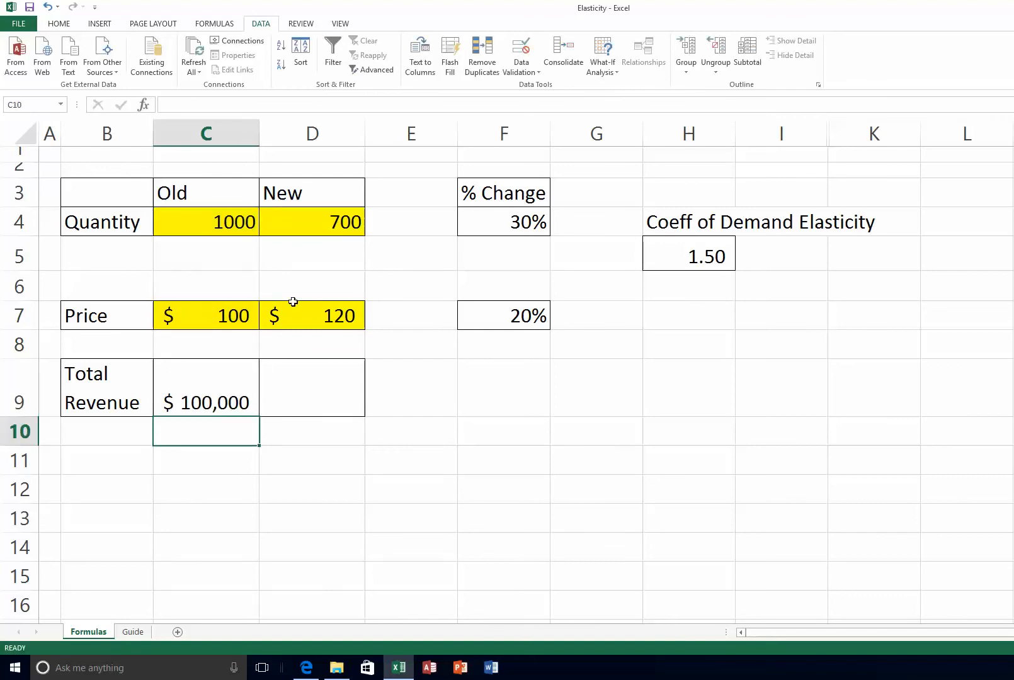
key(Up)
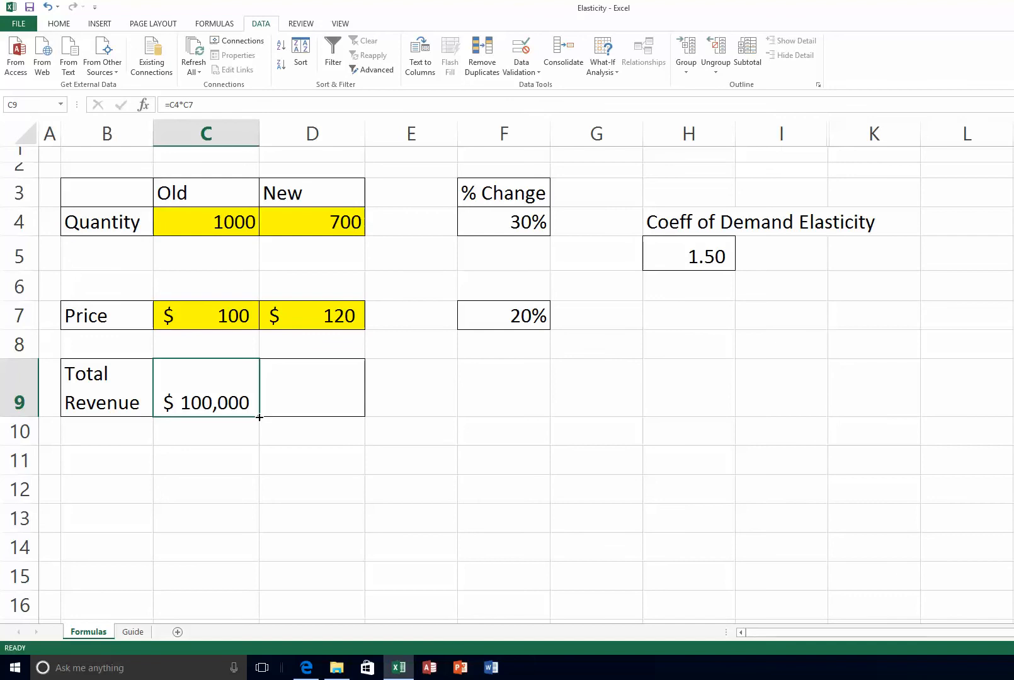
drag(259, 417, 331, 413)
click(333, 395)
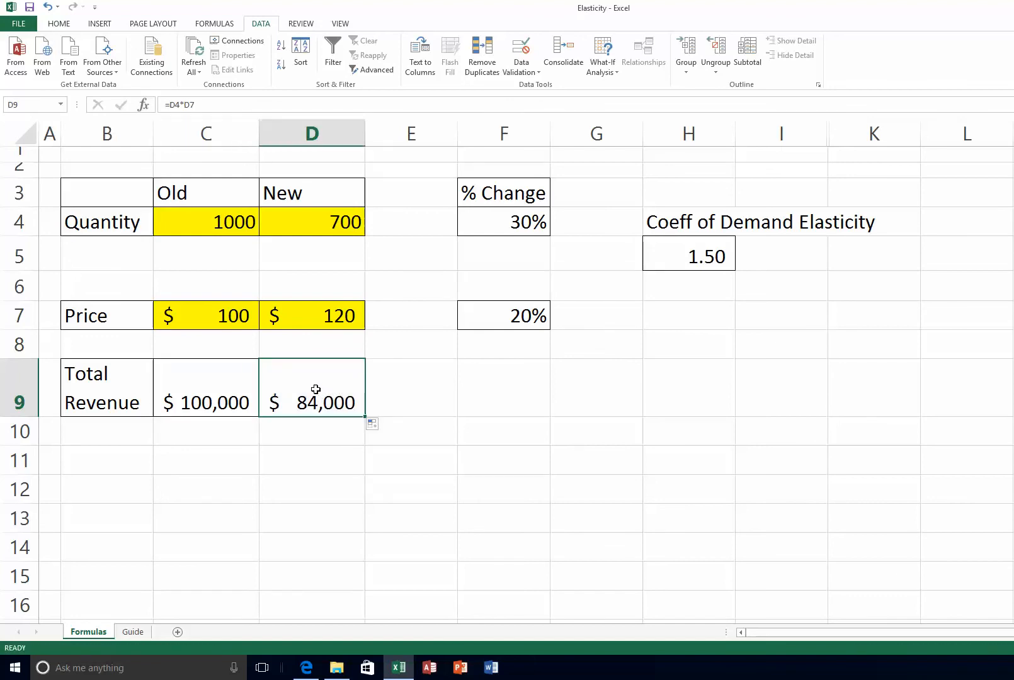
click(136, 466)
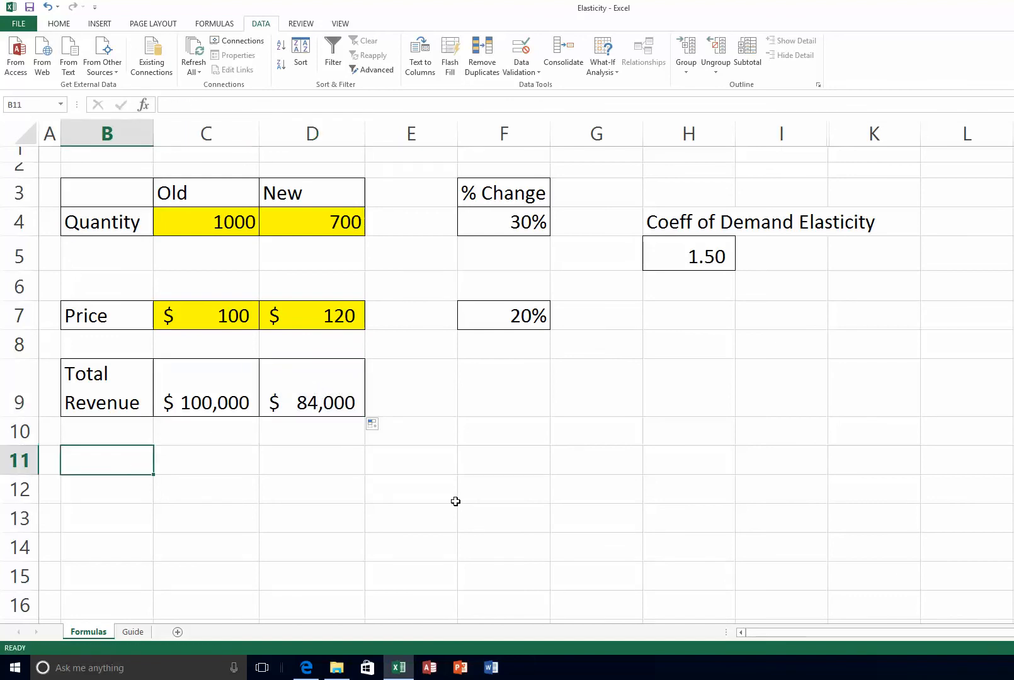
Label B11 as 'Change Rev'
text(CH)
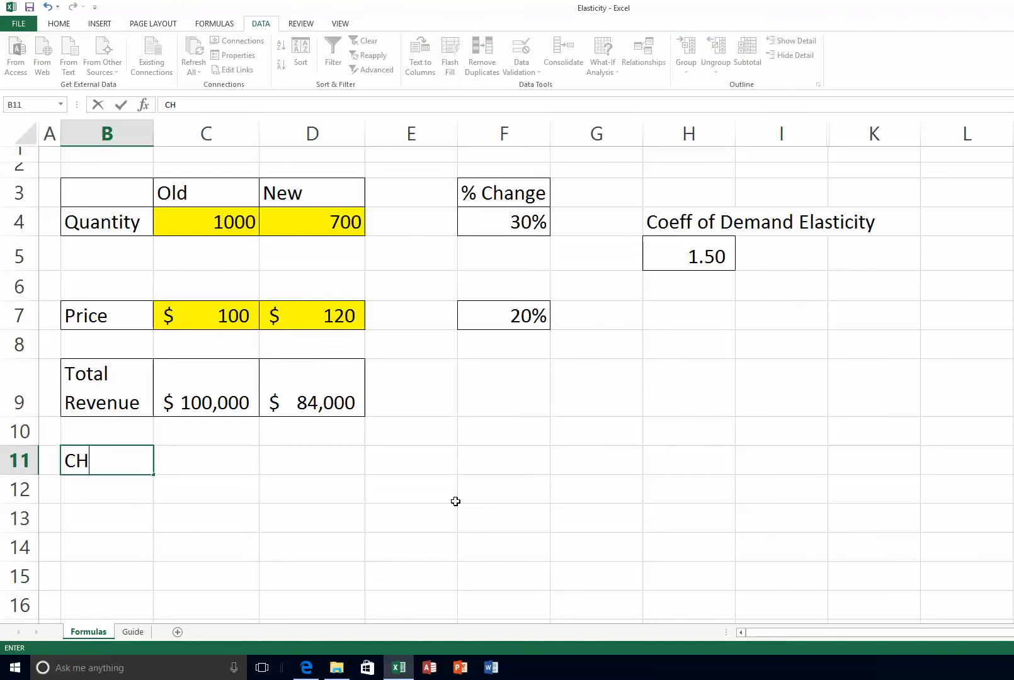
key(BackSpace)
text(hange)
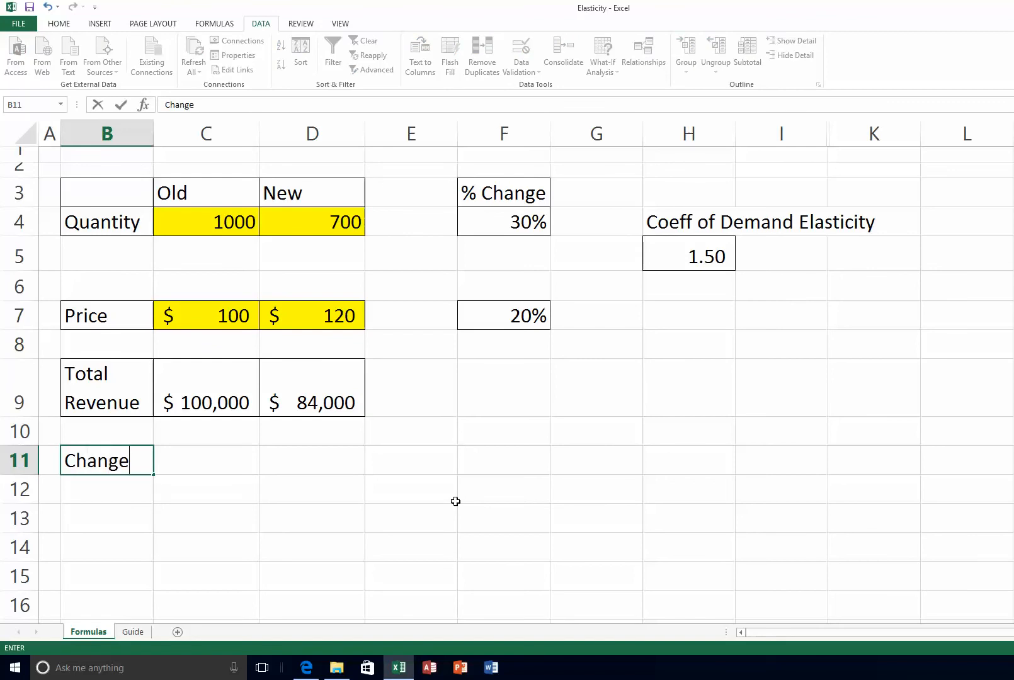
text( Rev)
key(Return)
key(Up)
key(Right)
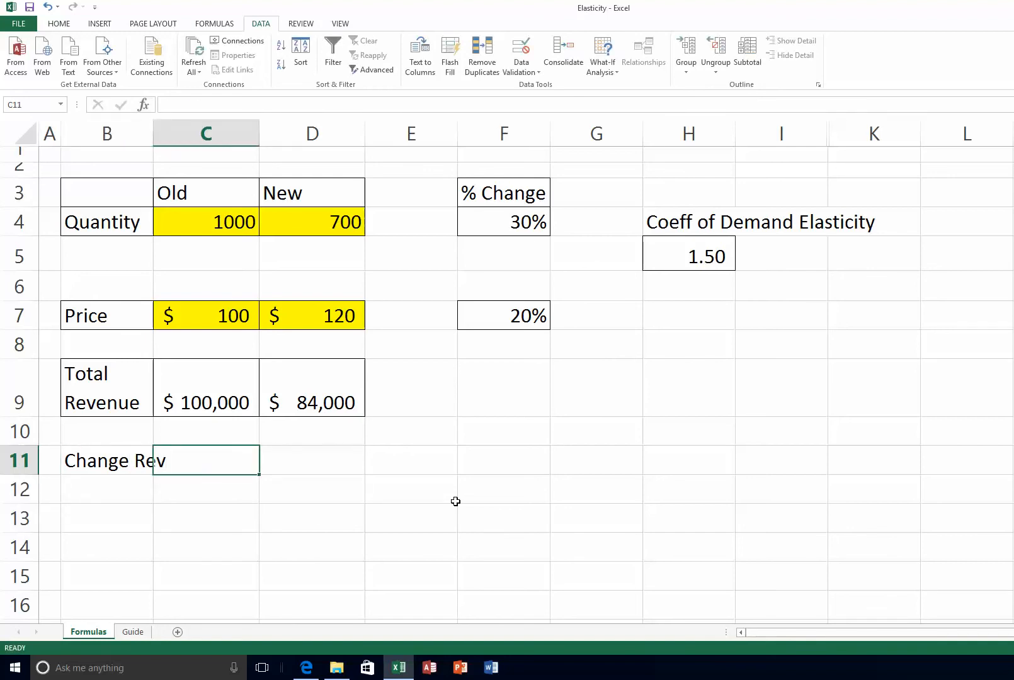
Enter =D9-C9 in C11 for $(16,000) and autofit column B to the label
text(=)
click(340, 403)
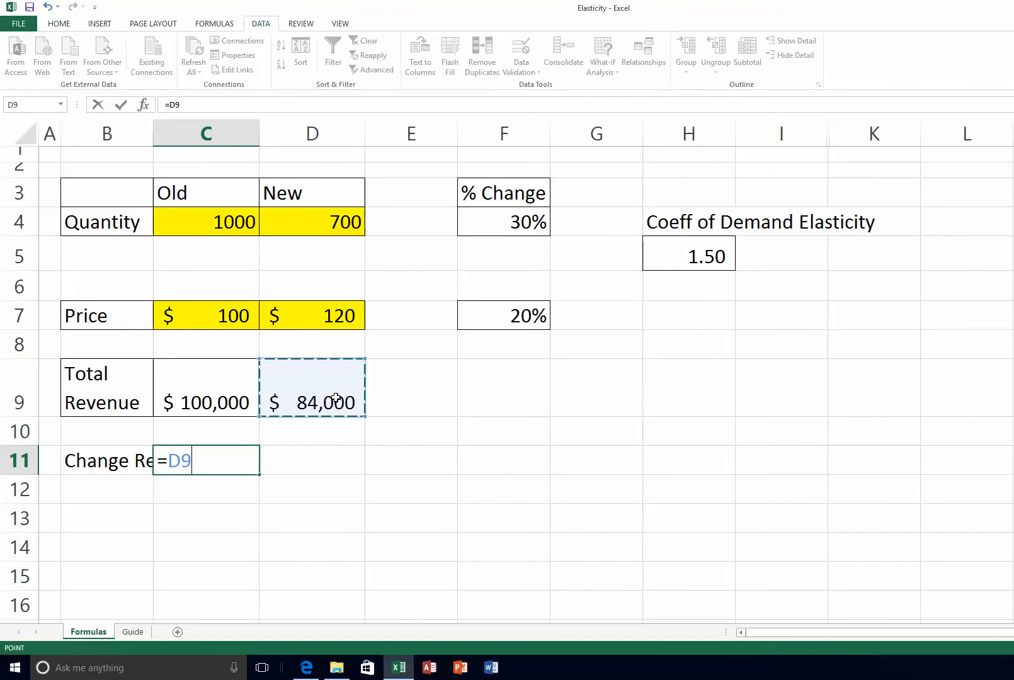
text(-)
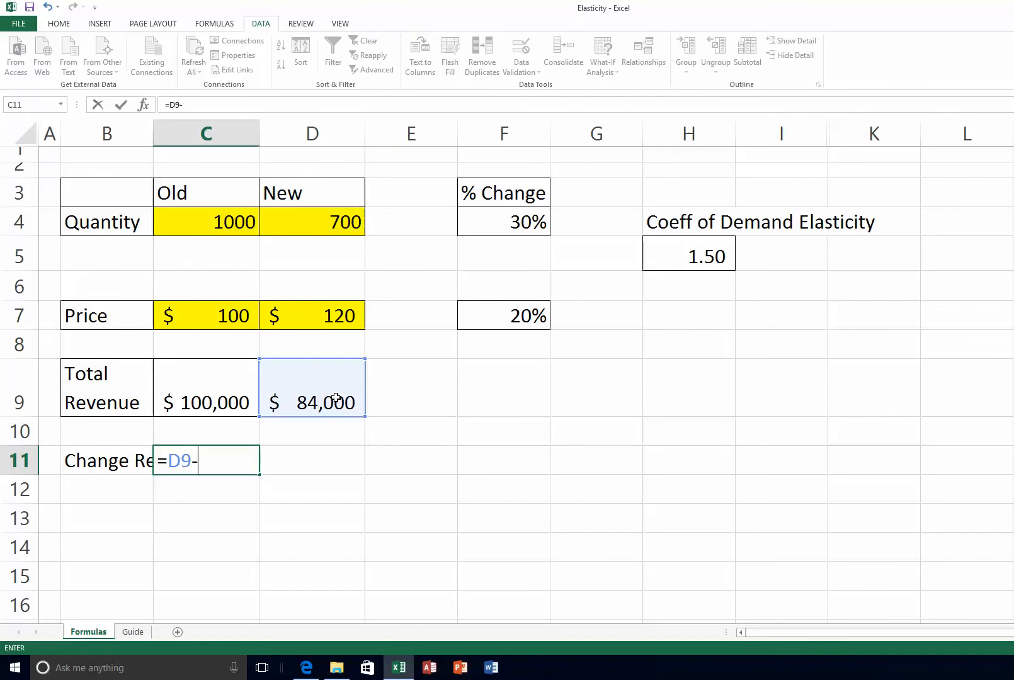
click(204, 395)
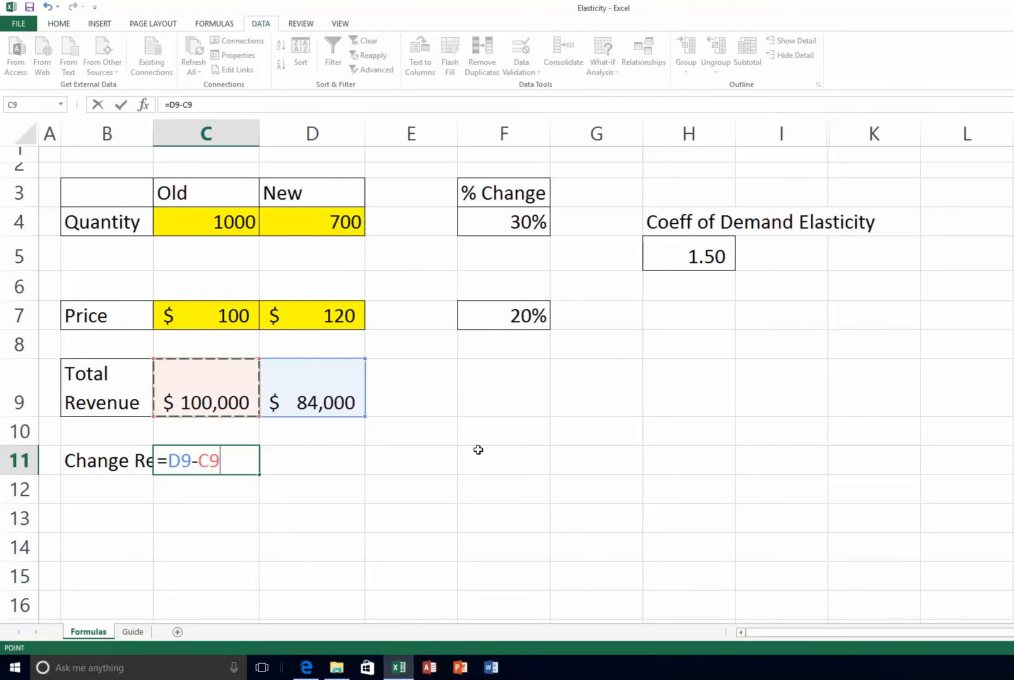
key(Return)
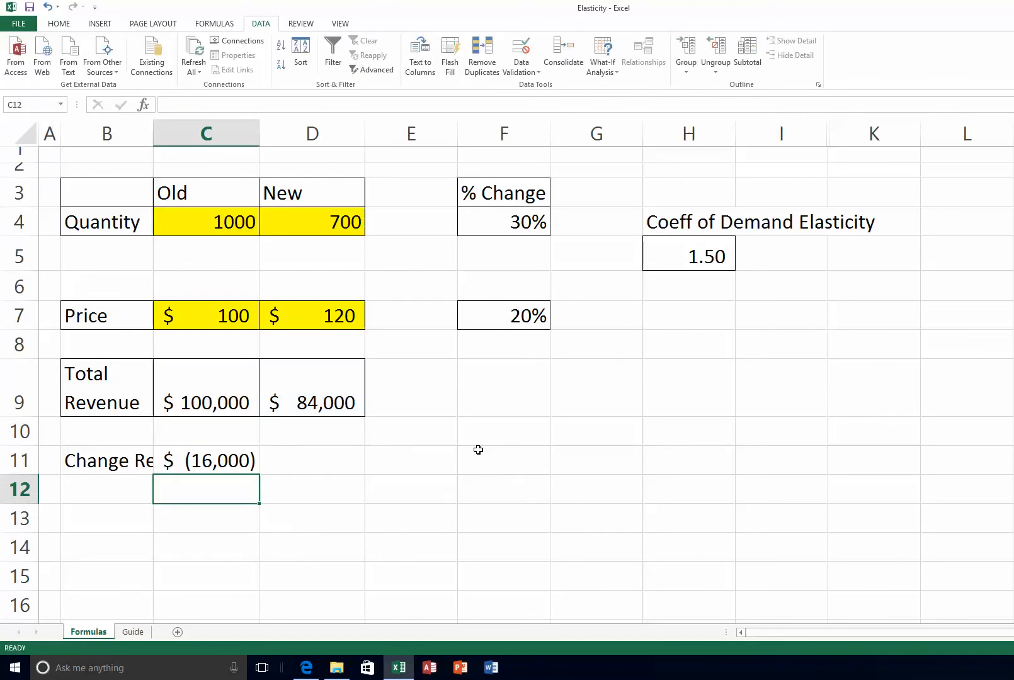
double_click(153, 129)
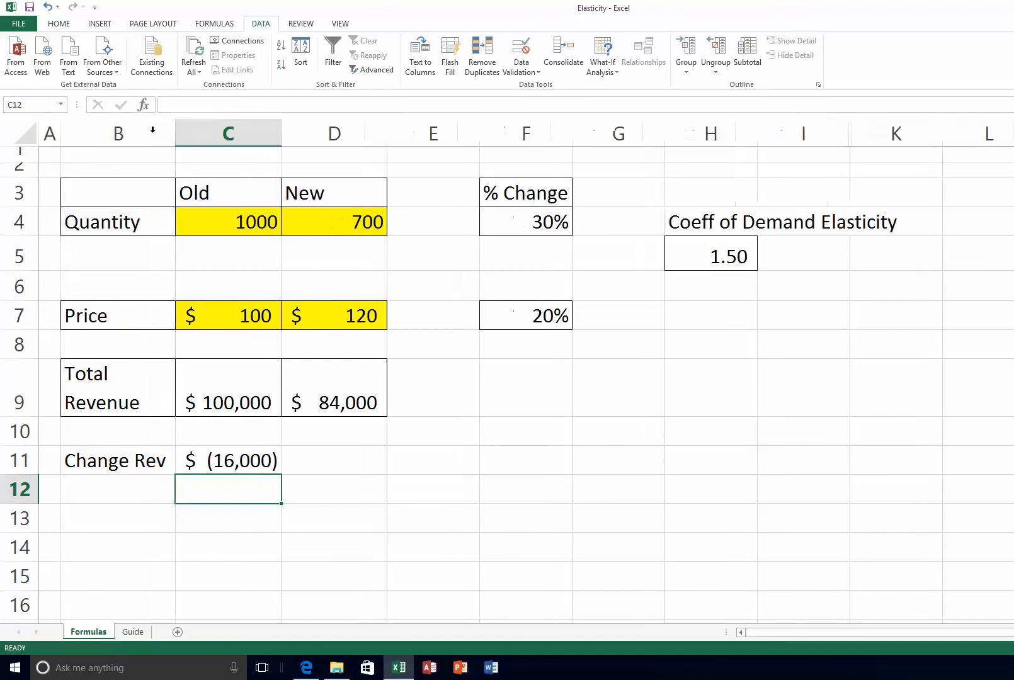
click(248, 459)
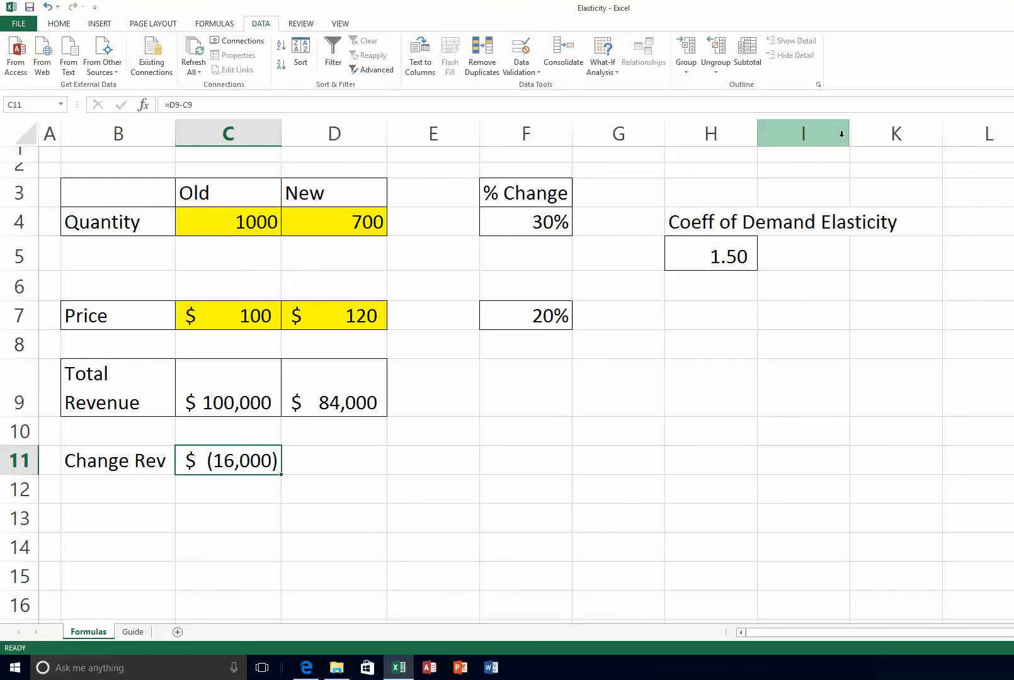
Unhide column J between I and K to show the '>1 elastic' and '<1 inelastic' notes
drag(839, 132, 855, 133)
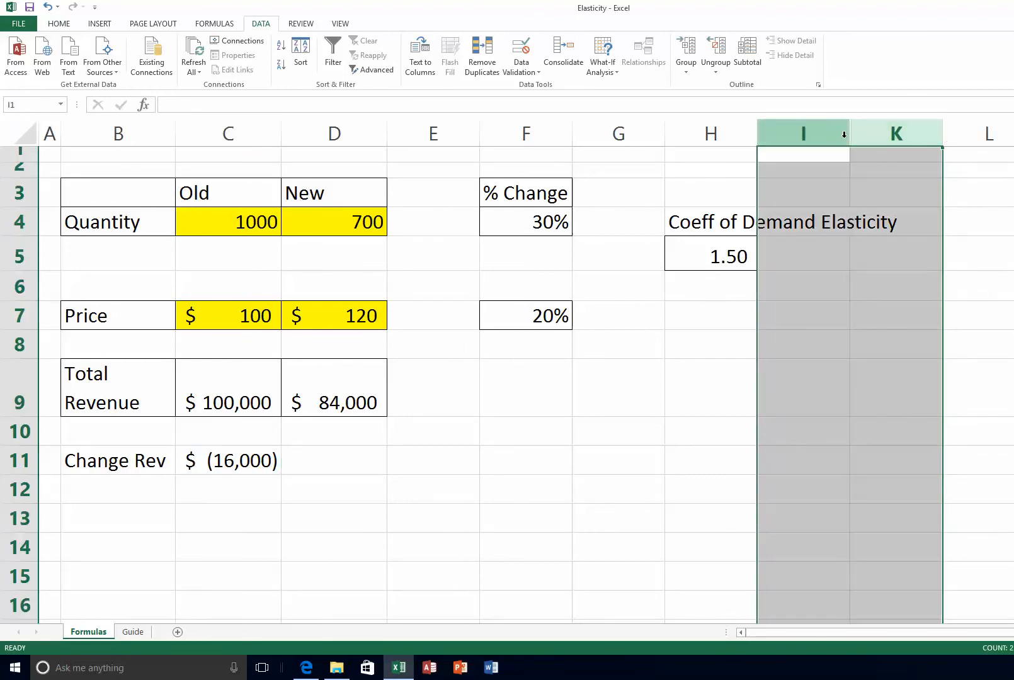
click(811, 134)
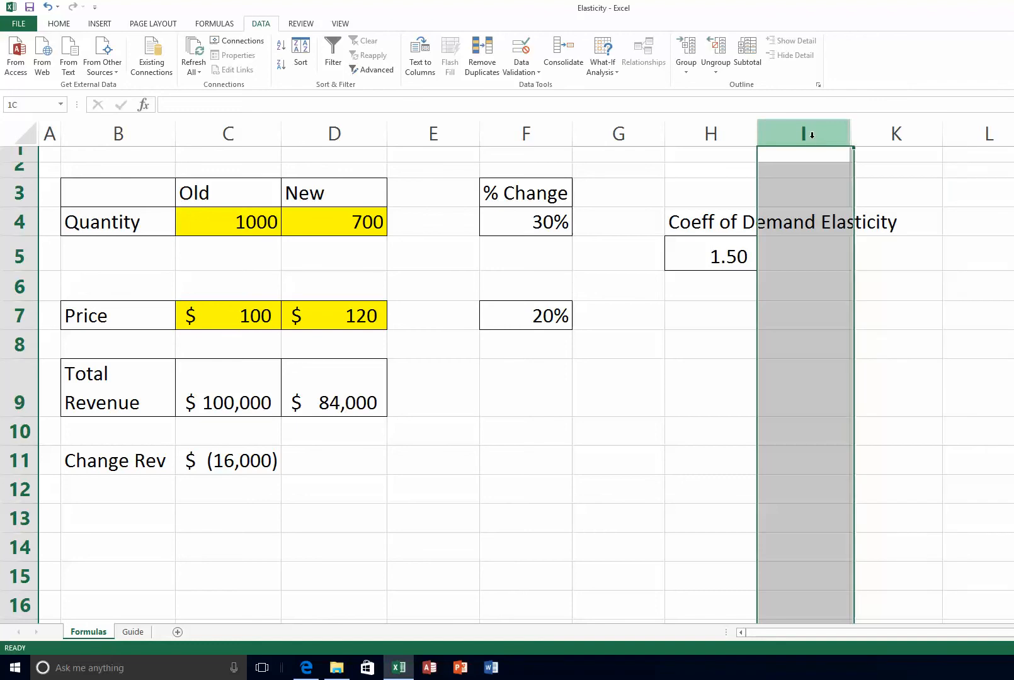
drag(821, 136, 900, 131)
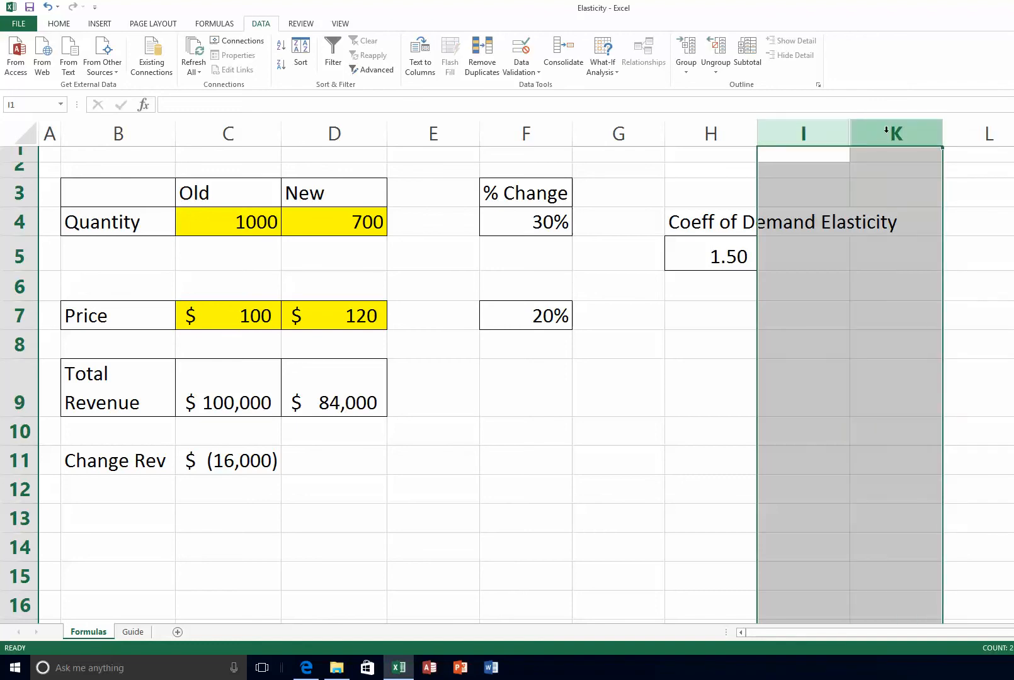
right_click(875, 133)
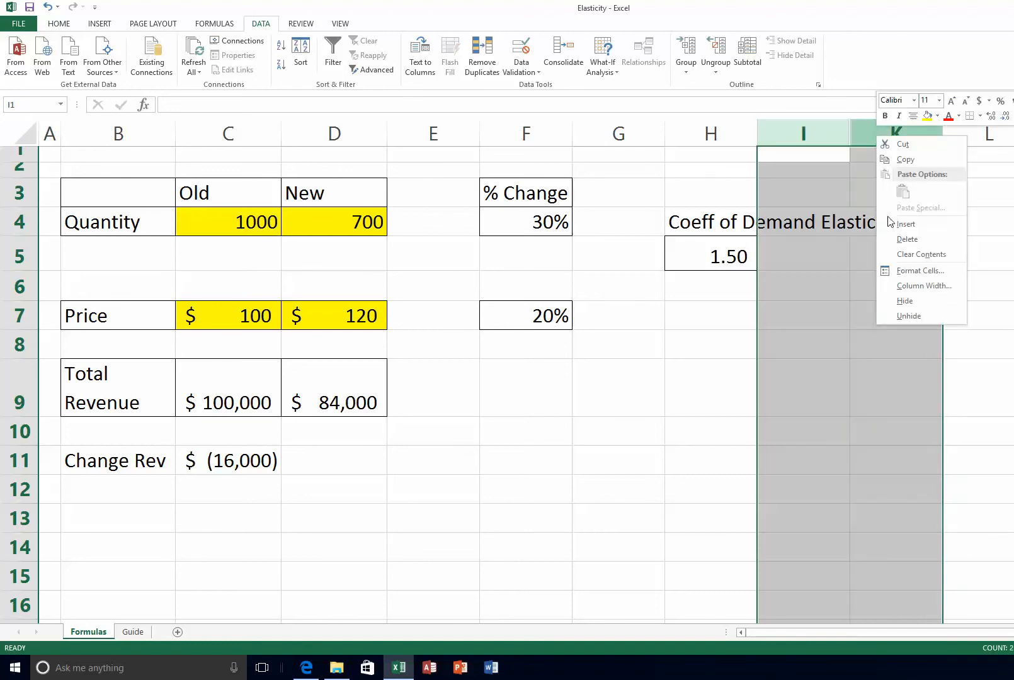
click(908, 315)
click(866, 331)
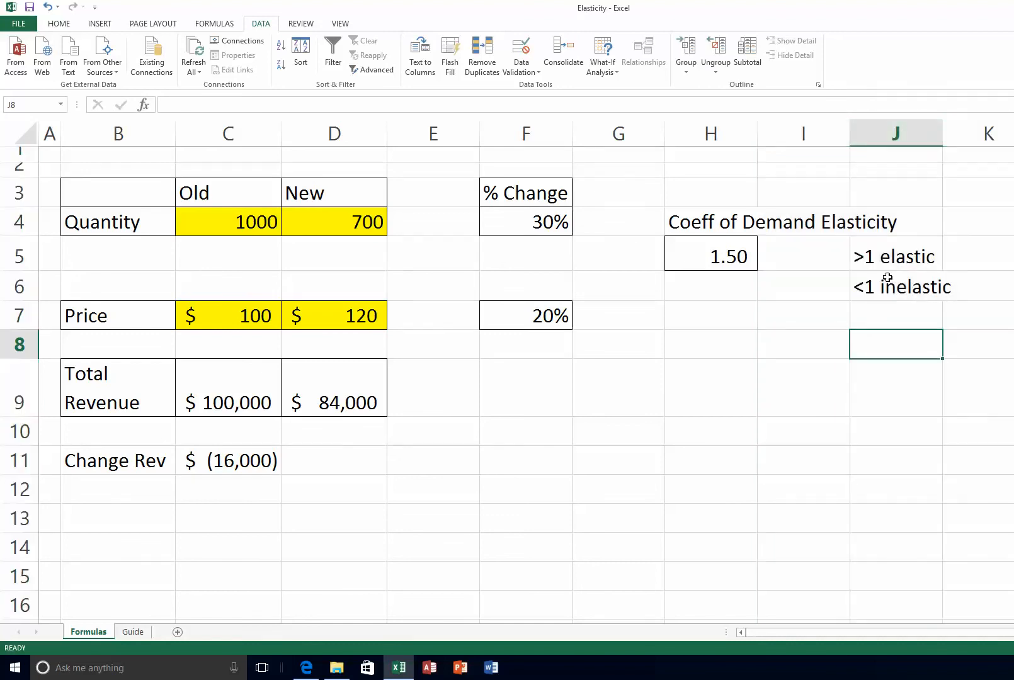
click(885, 256)
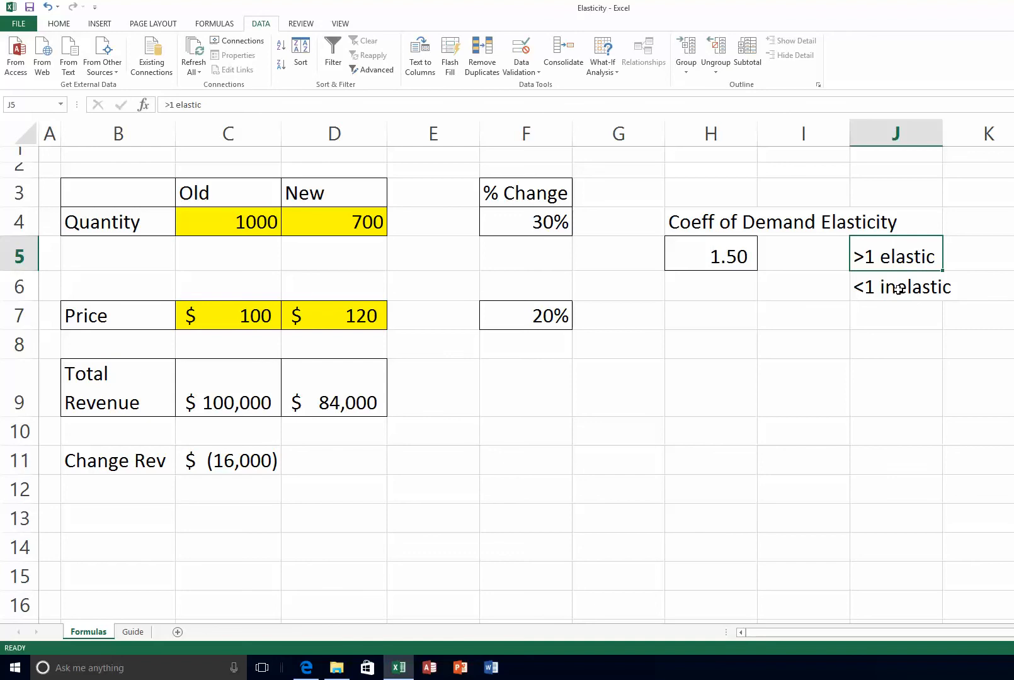
click(331, 221)
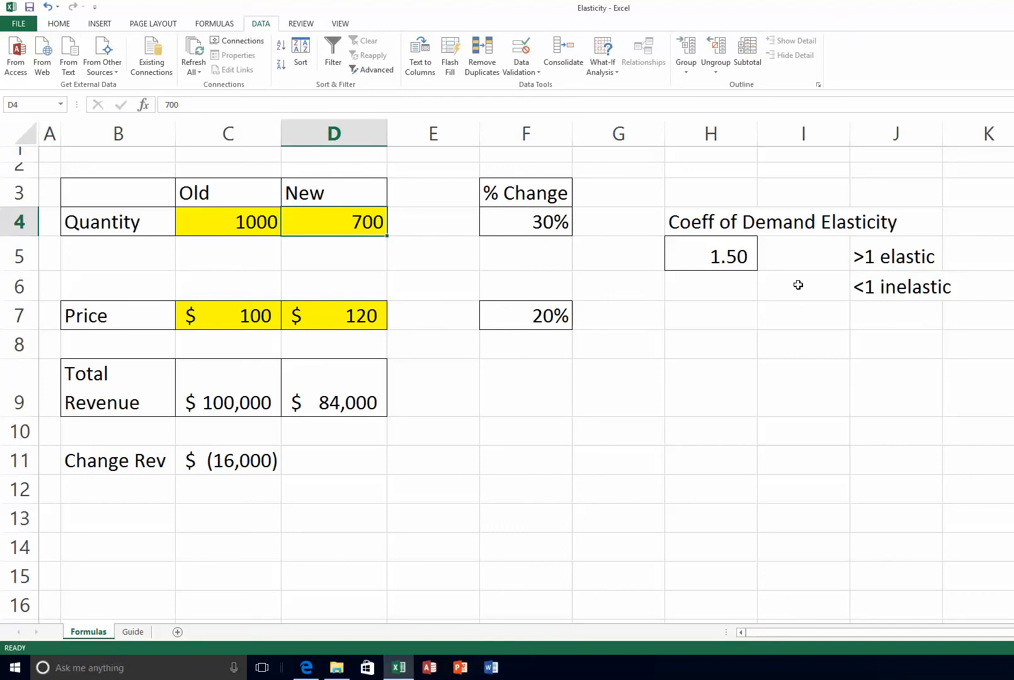
text(9)
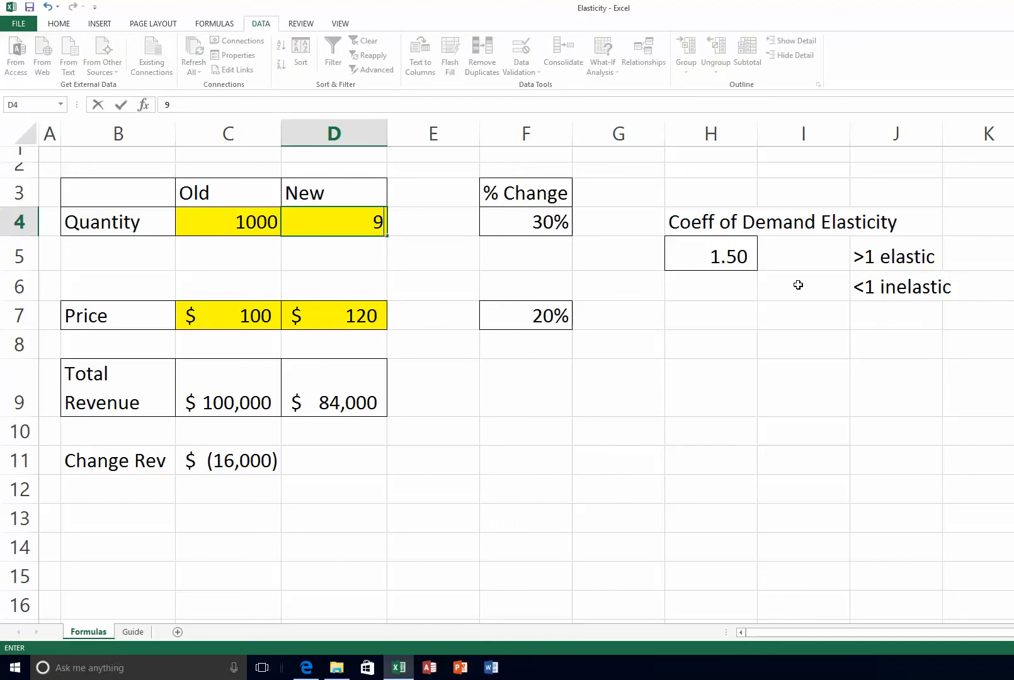
text(00)
key(Return)
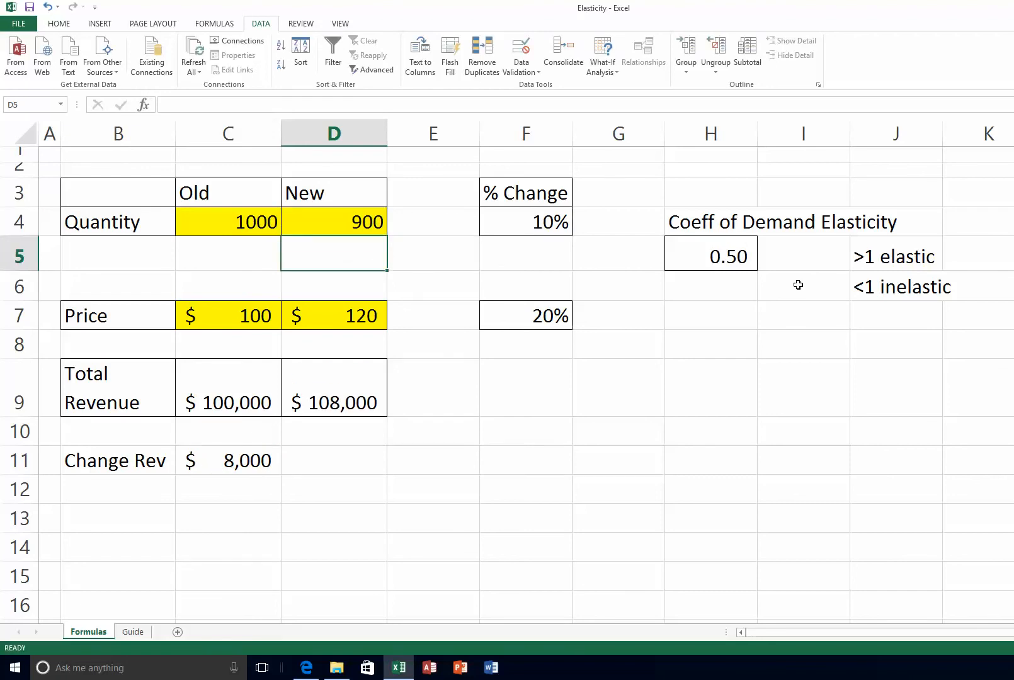
click(520, 222)
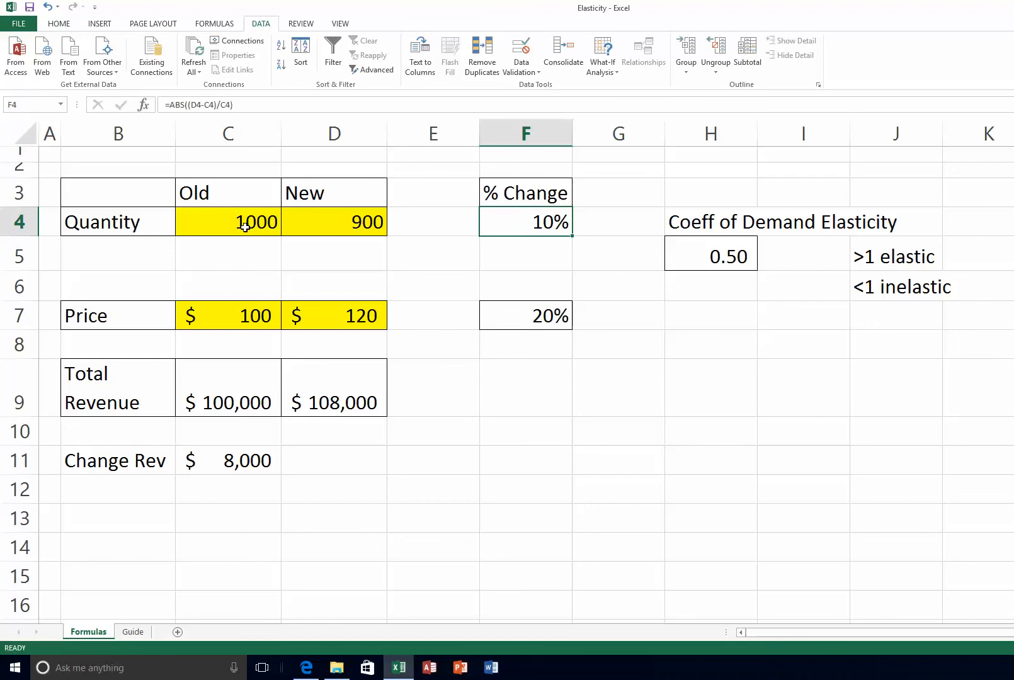
click(723, 256)
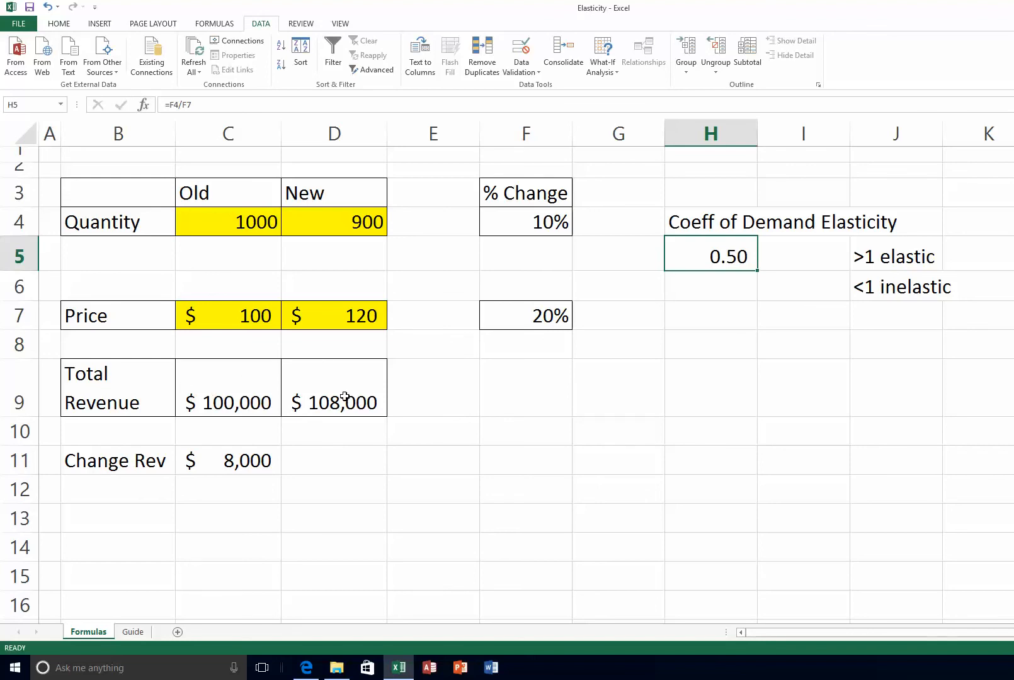
click(241, 459)
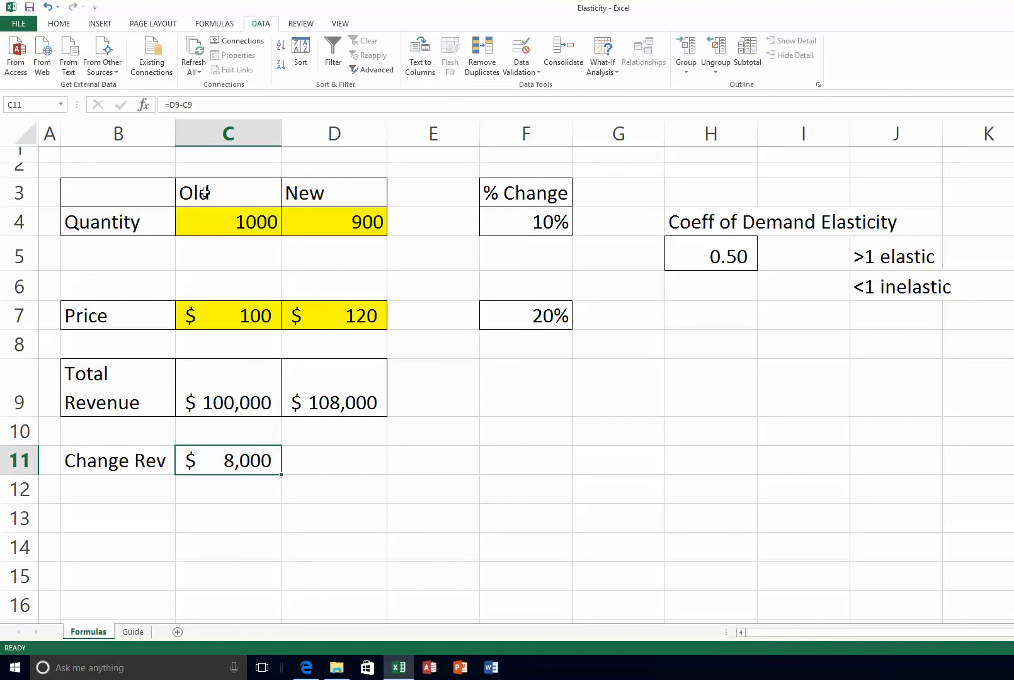
Insert a 3-D Clustered Column chart from the Old/New headings and Total Revenue values C9:D9
drag(205, 193, 329, 196)
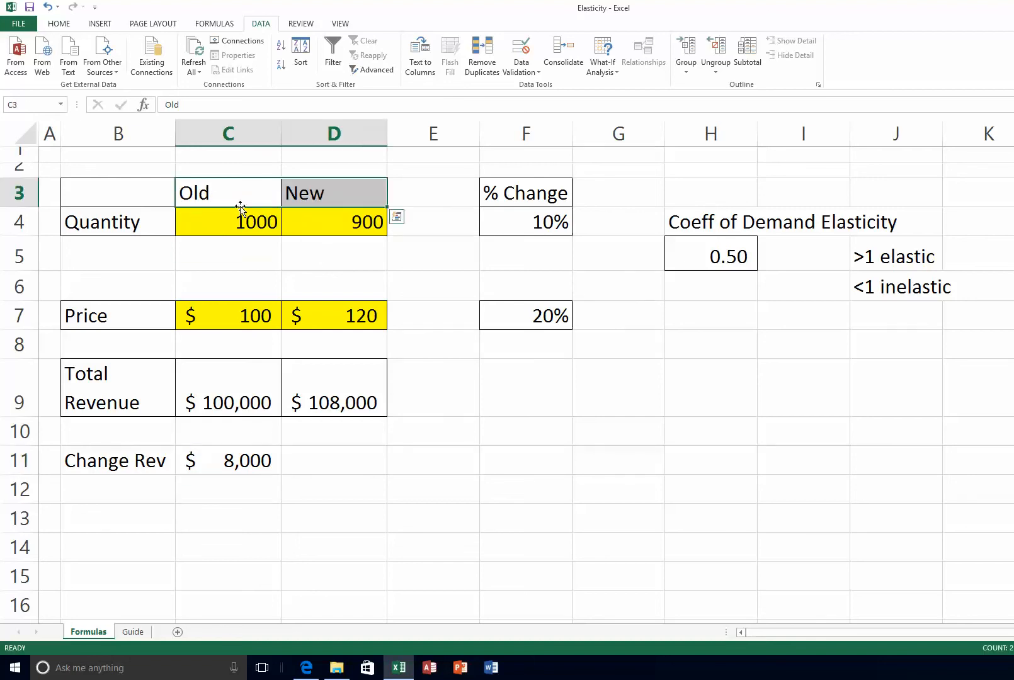
drag(219, 192, 318, 199)
drag(234, 377, 330, 382)
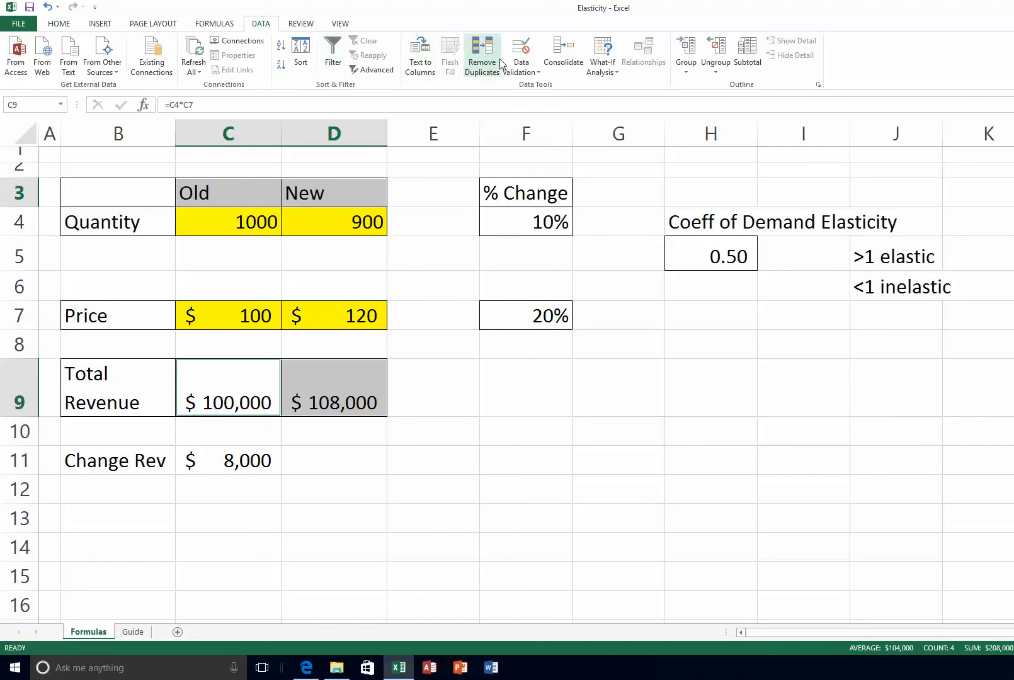
click(101, 26)
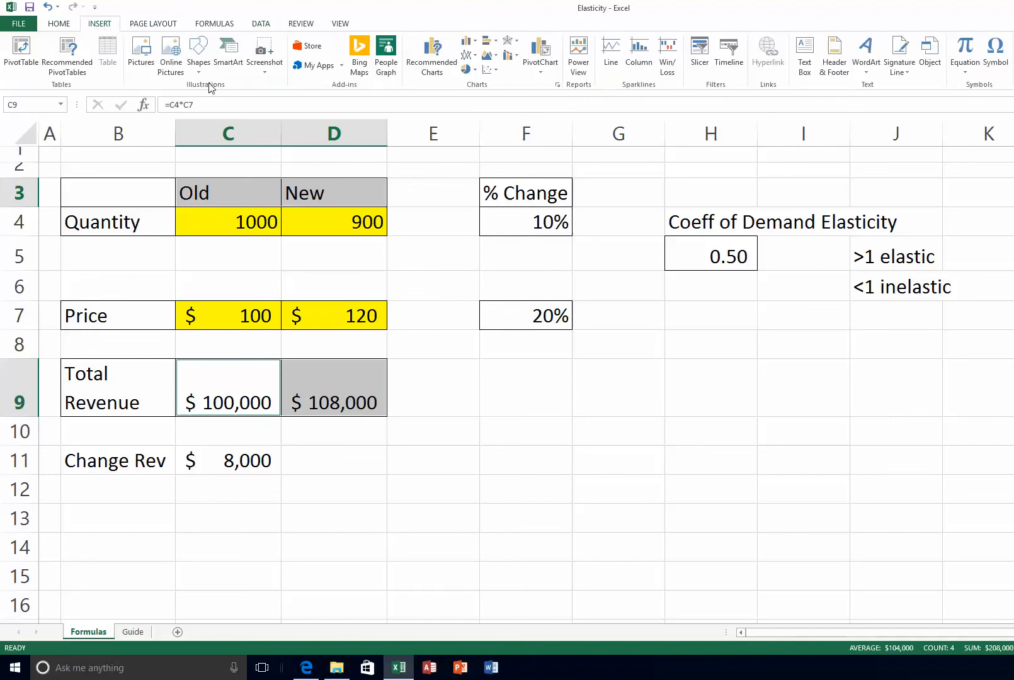
click(471, 44)
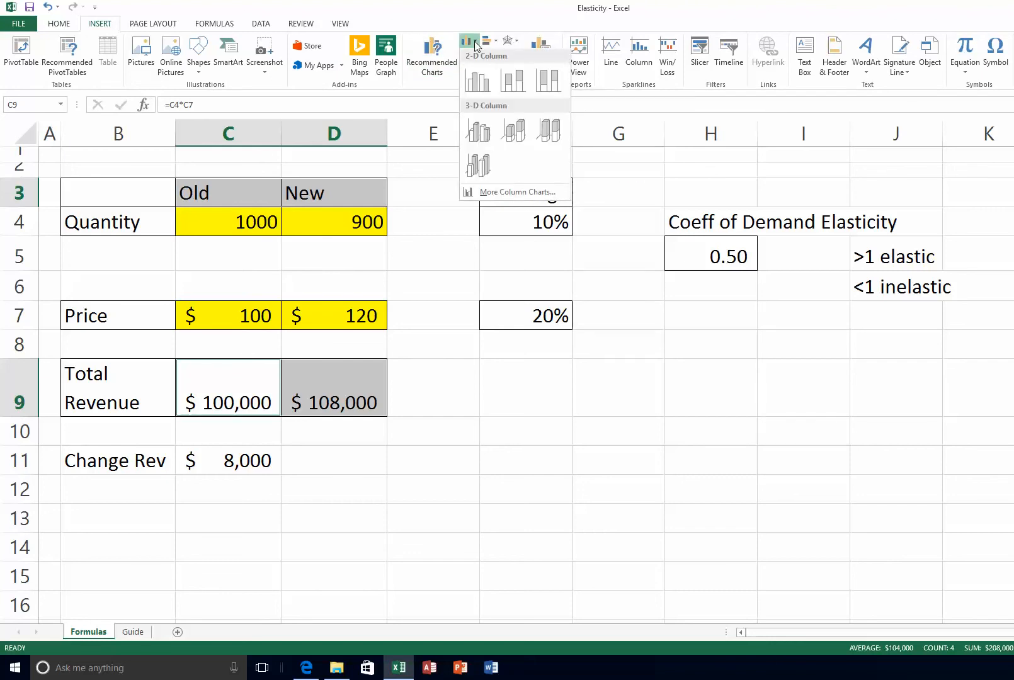
click(477, 133)
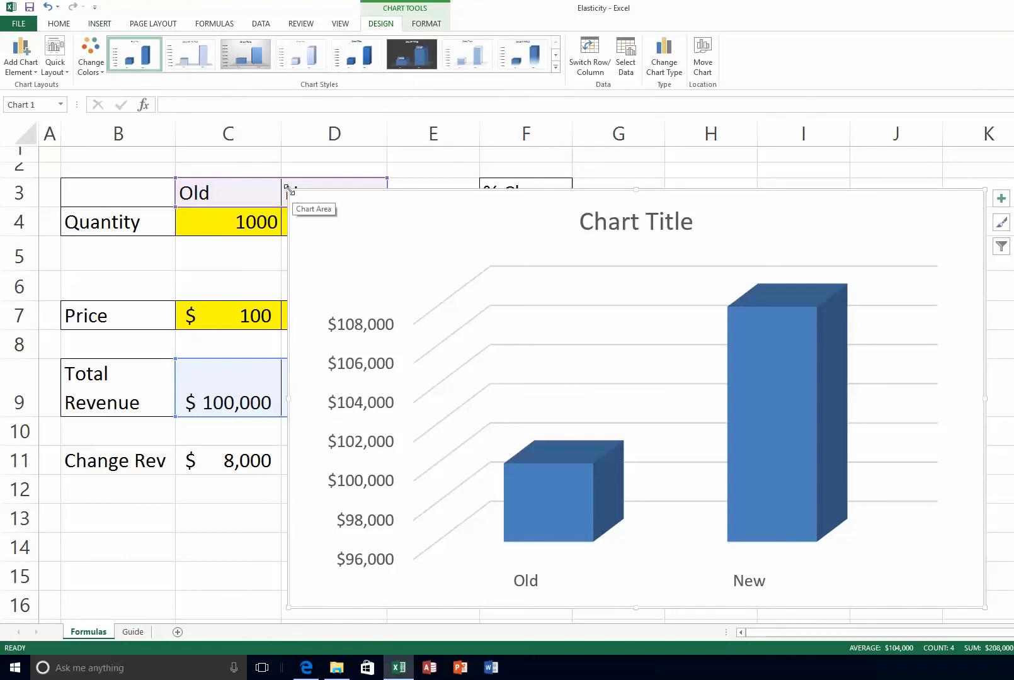
Shrink the chart and move it down beside the table
drag(287, 189, 502, 324)
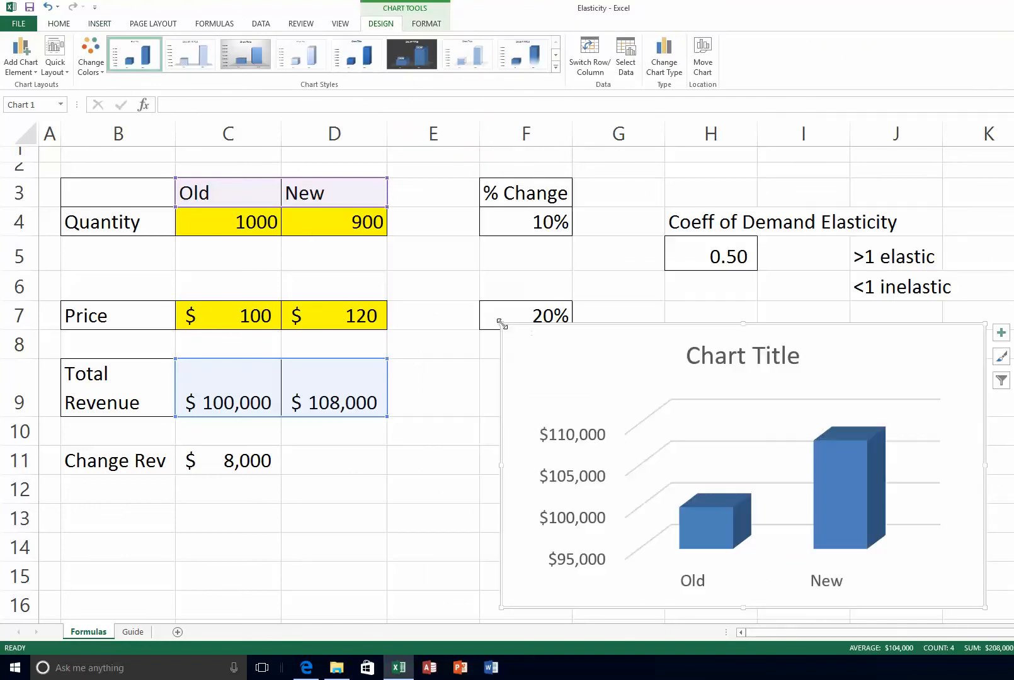
drag(564, 360, 494, 374)
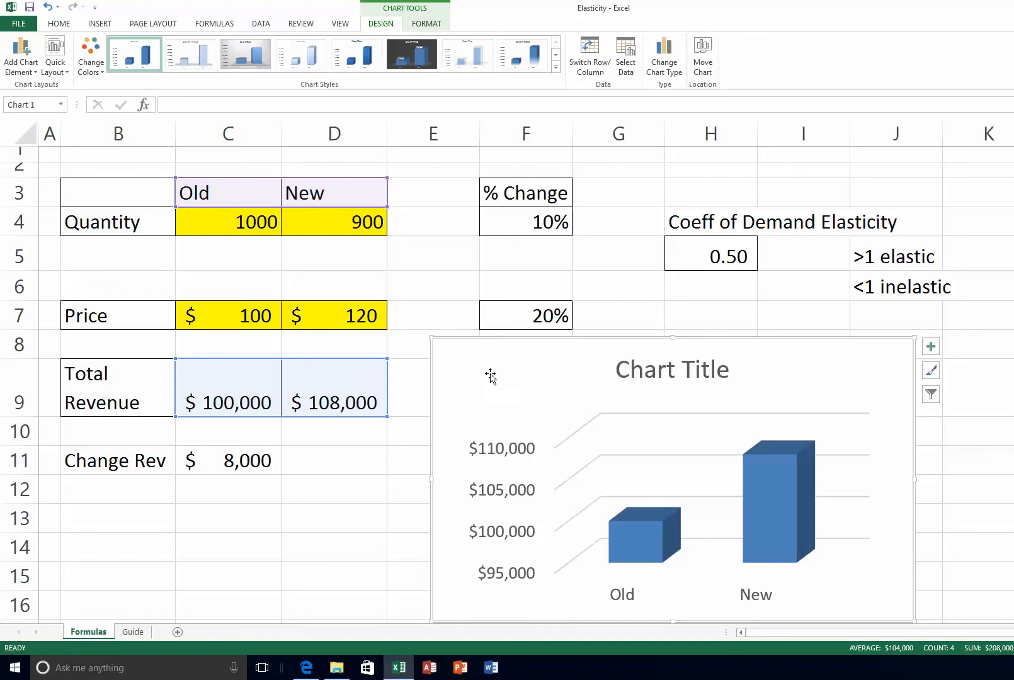
drag(430, 337, 450, 365)
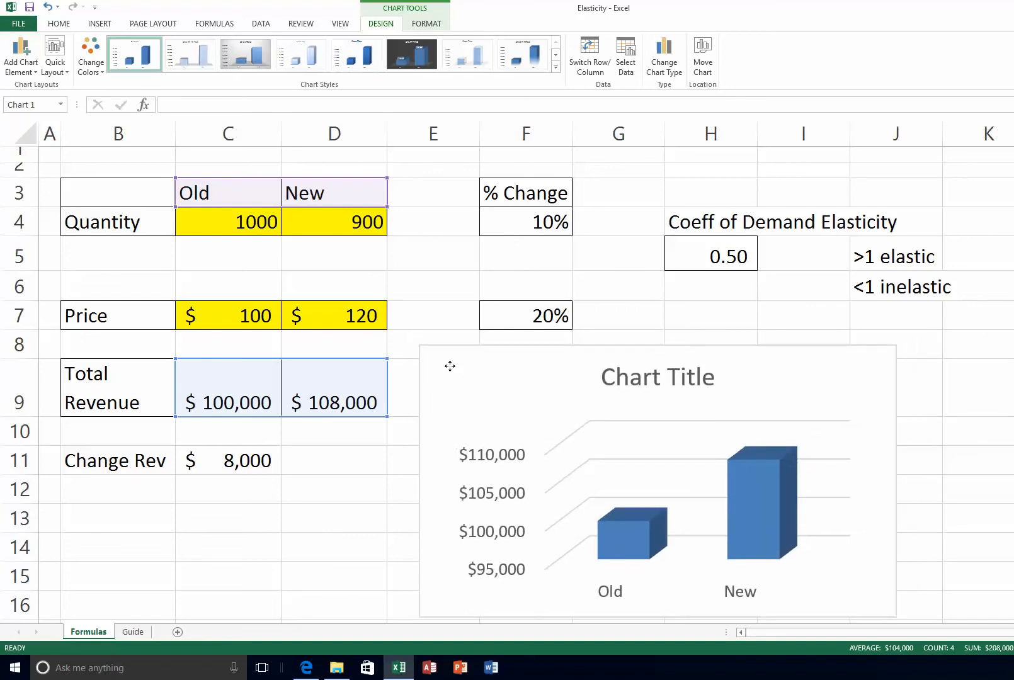
Replace the placeholder chart title with 'Total Revenue'
click(632, 384)
click(702, 378)
drag(716, 377, 573, 376)
text(Tota)
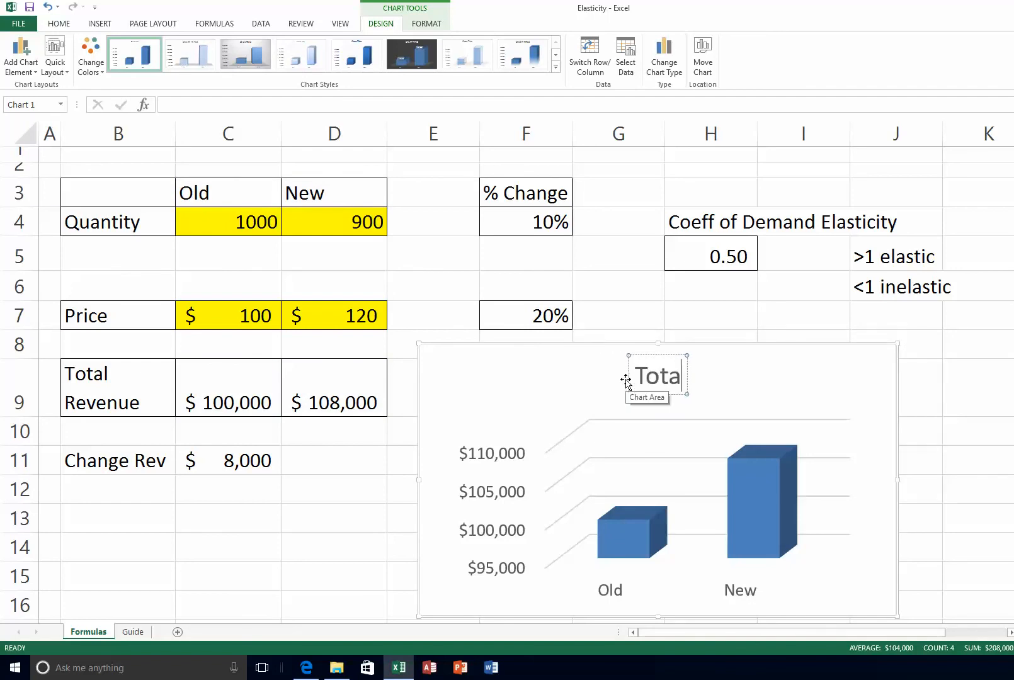
text(l Re)
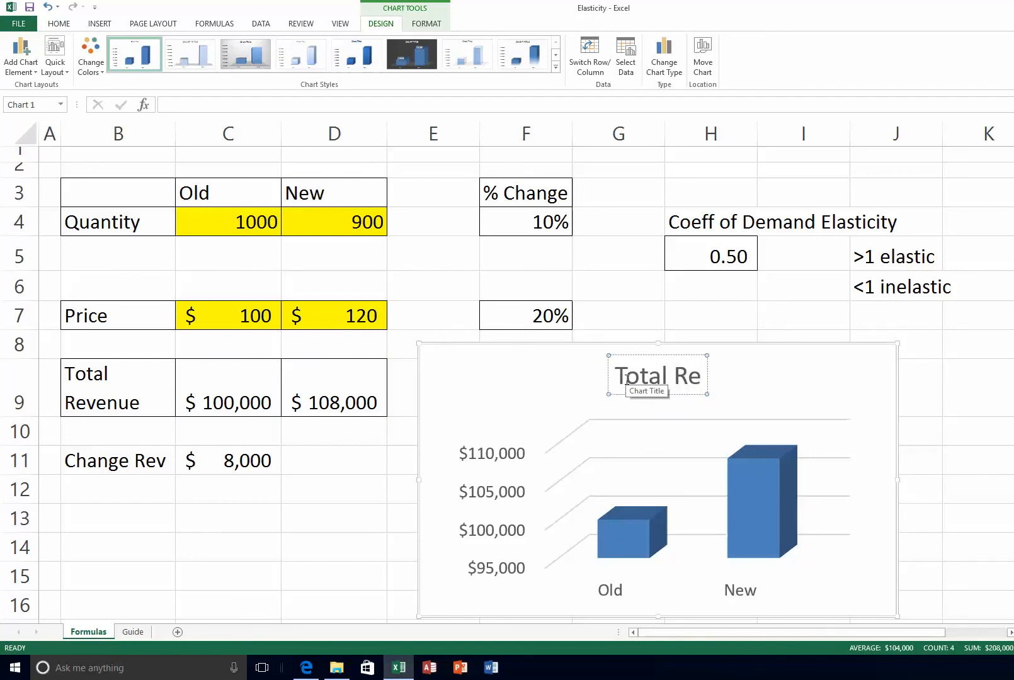
text(venue)
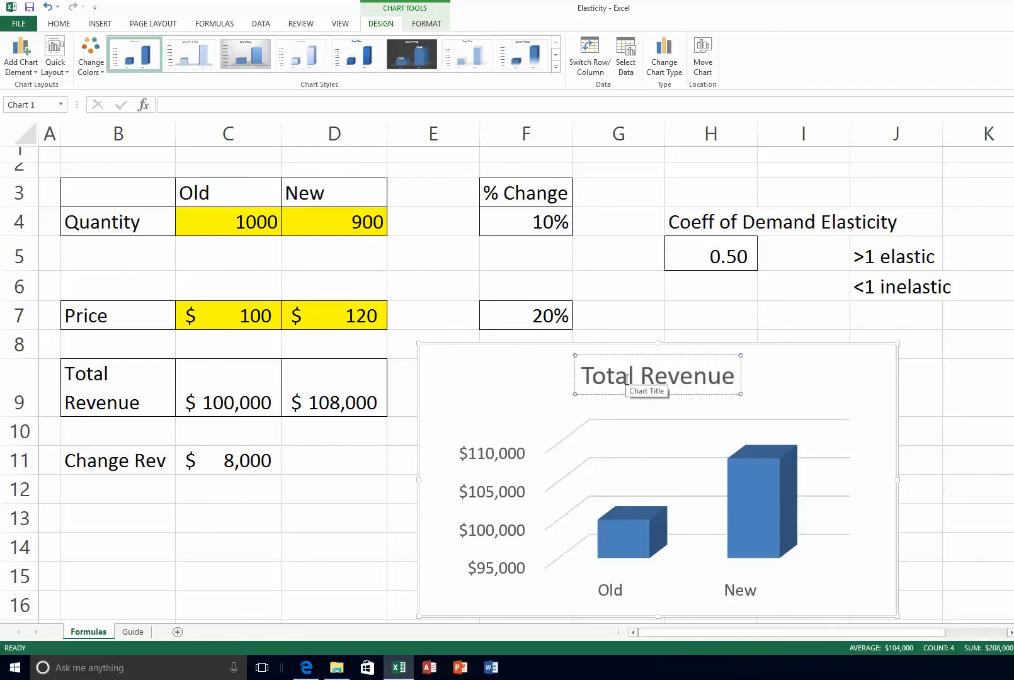
click(491, 396)
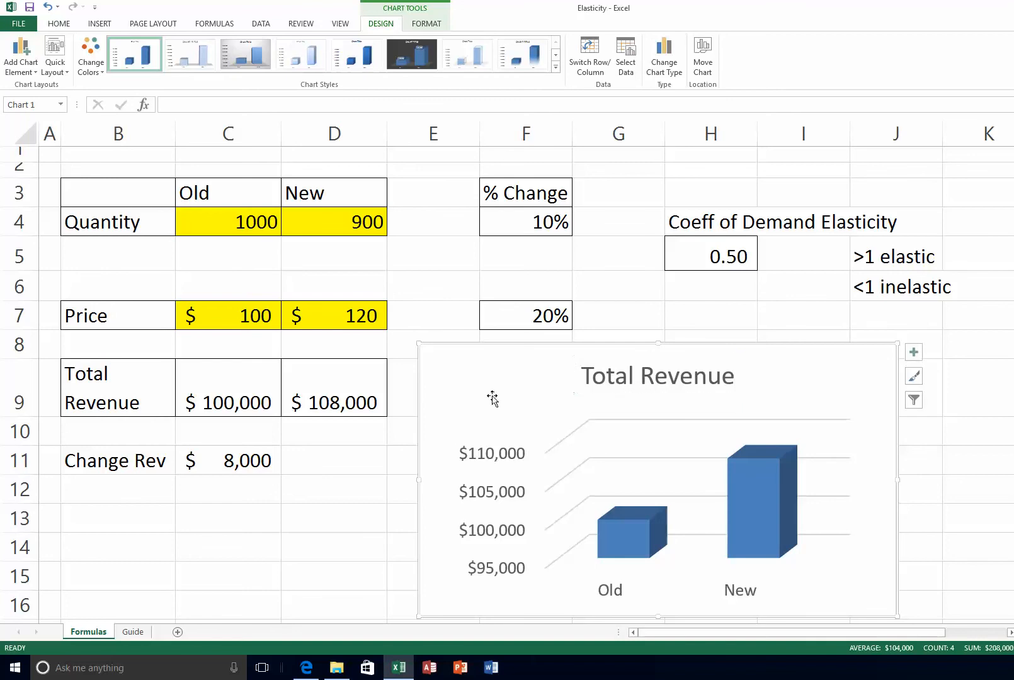
click(338, 219)
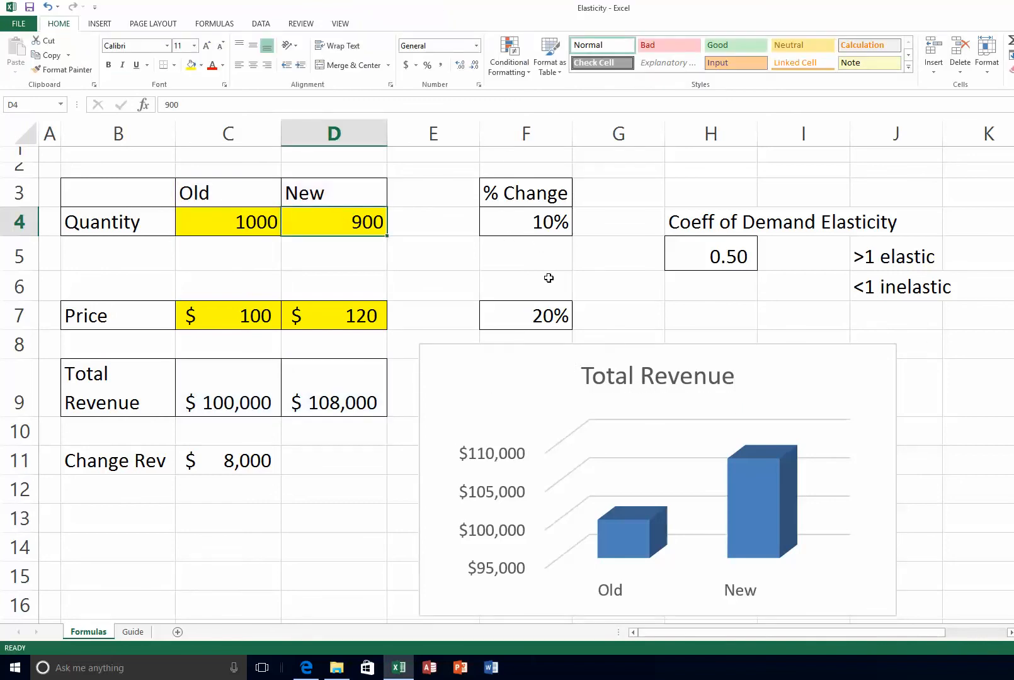
text(700)
key(Return)
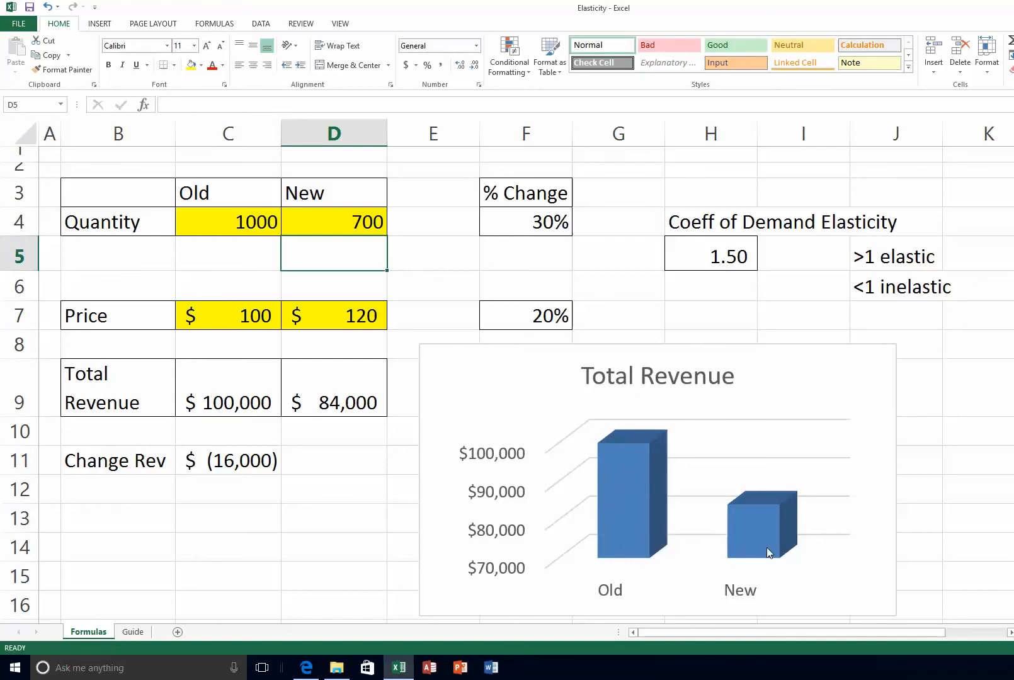
click(718, 256)
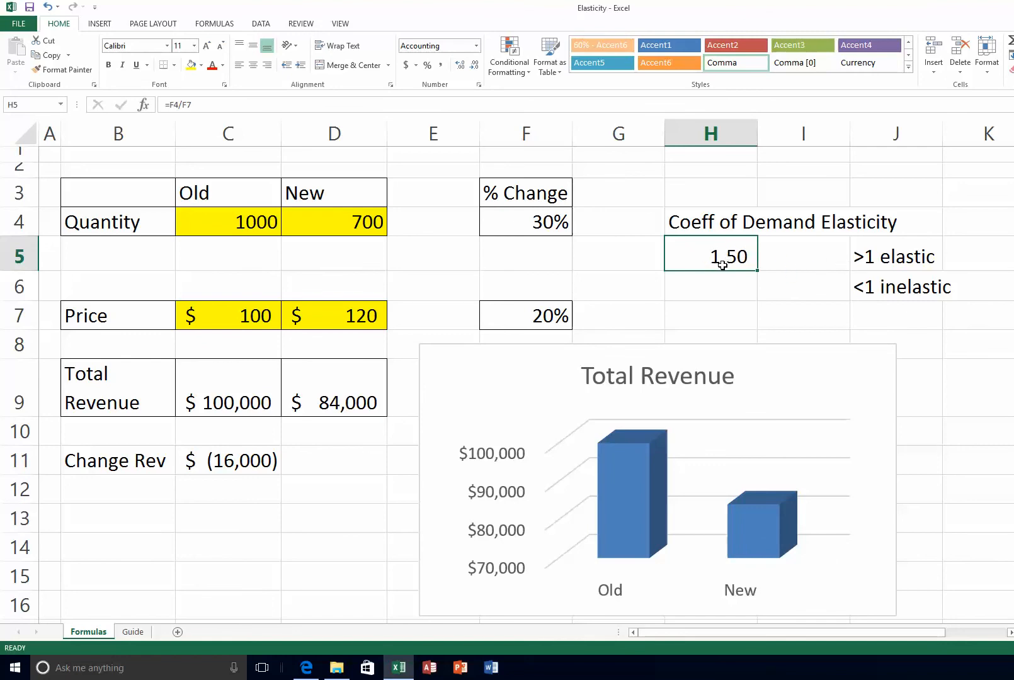
click(351, 229)
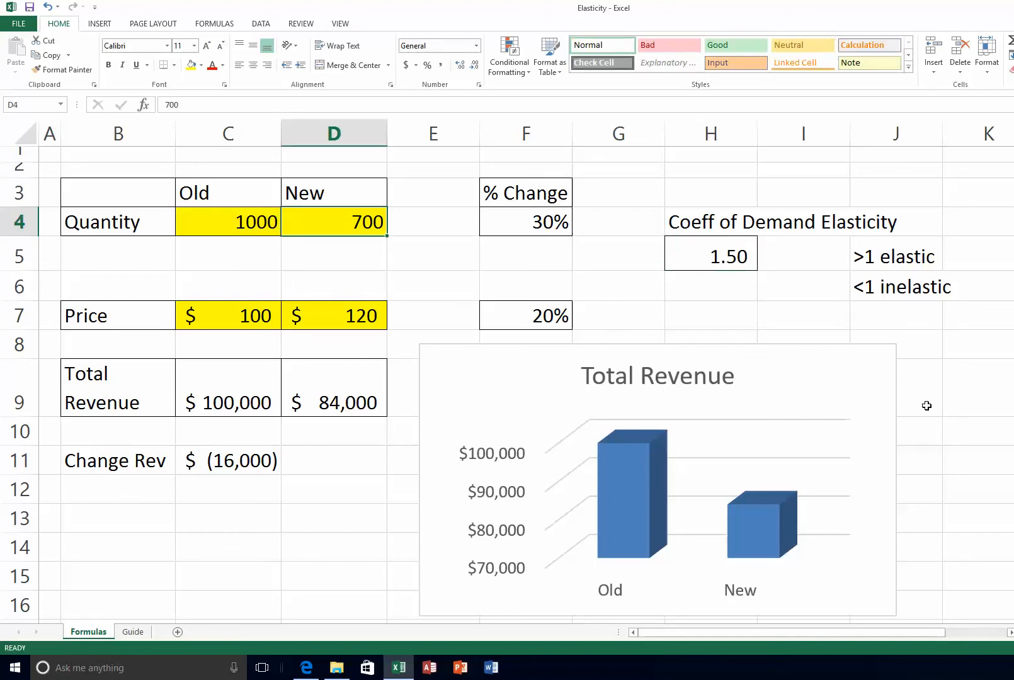
text(900)
key(Return)
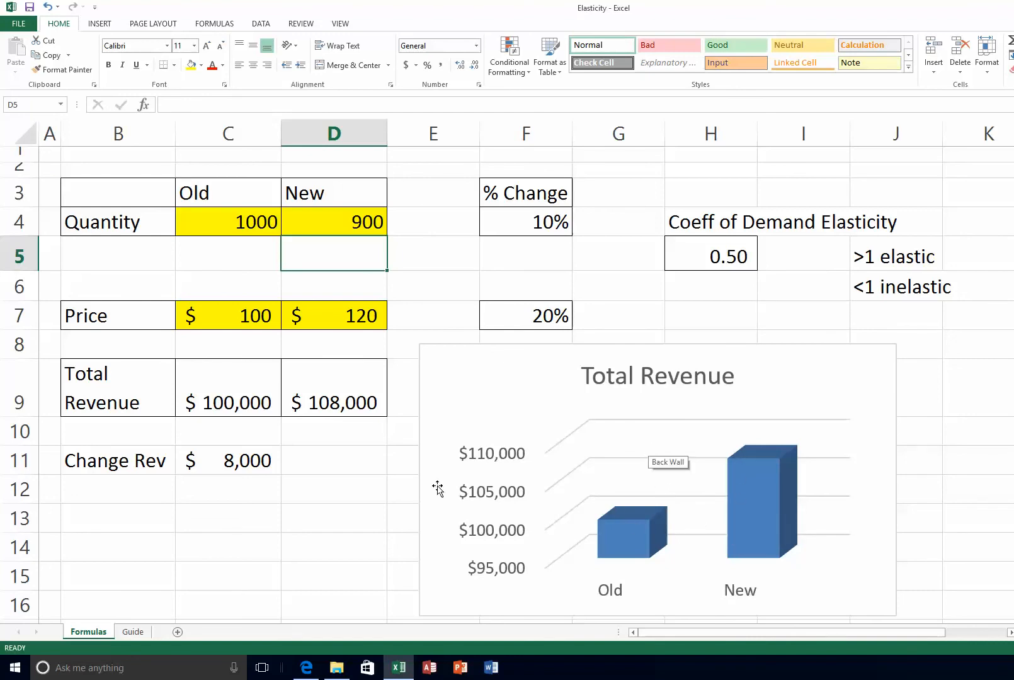
click(135, 632)
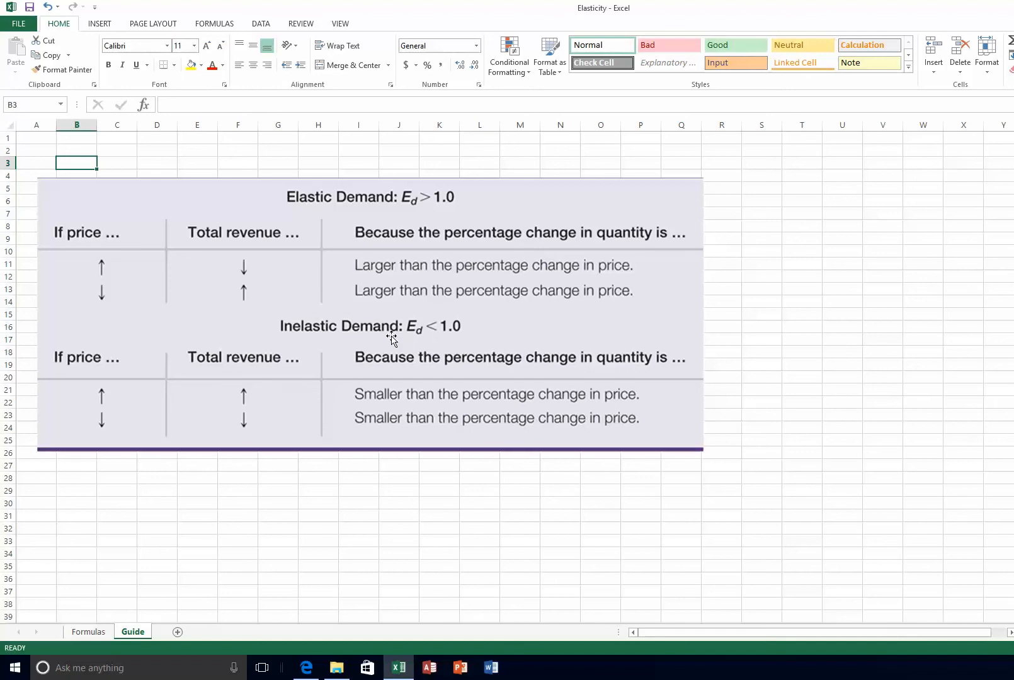
click(96, 631)
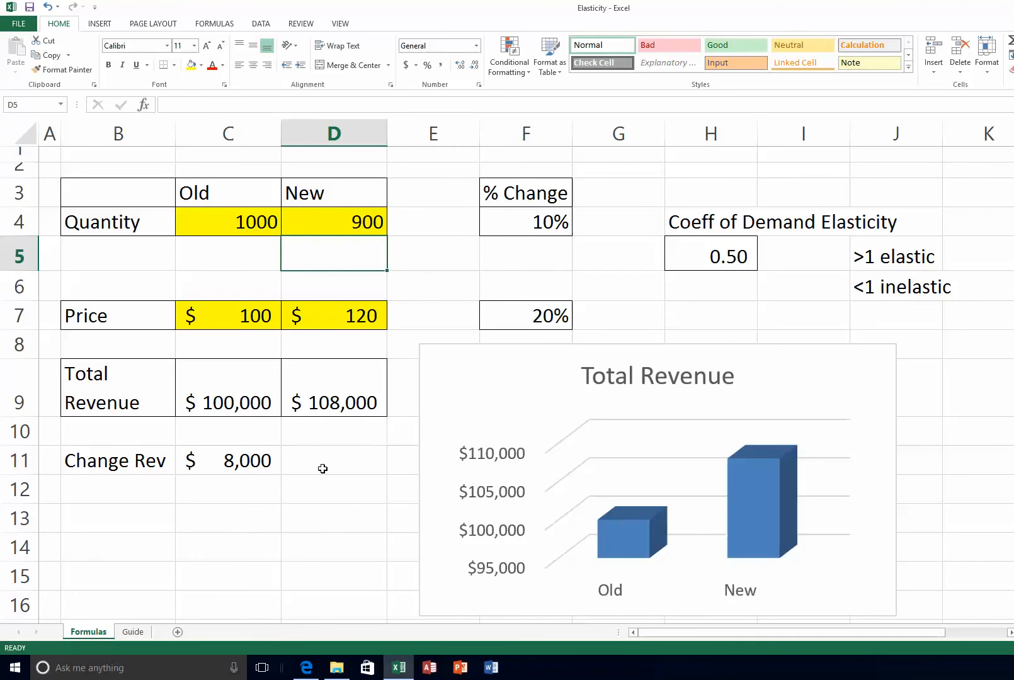
click(494, 311)
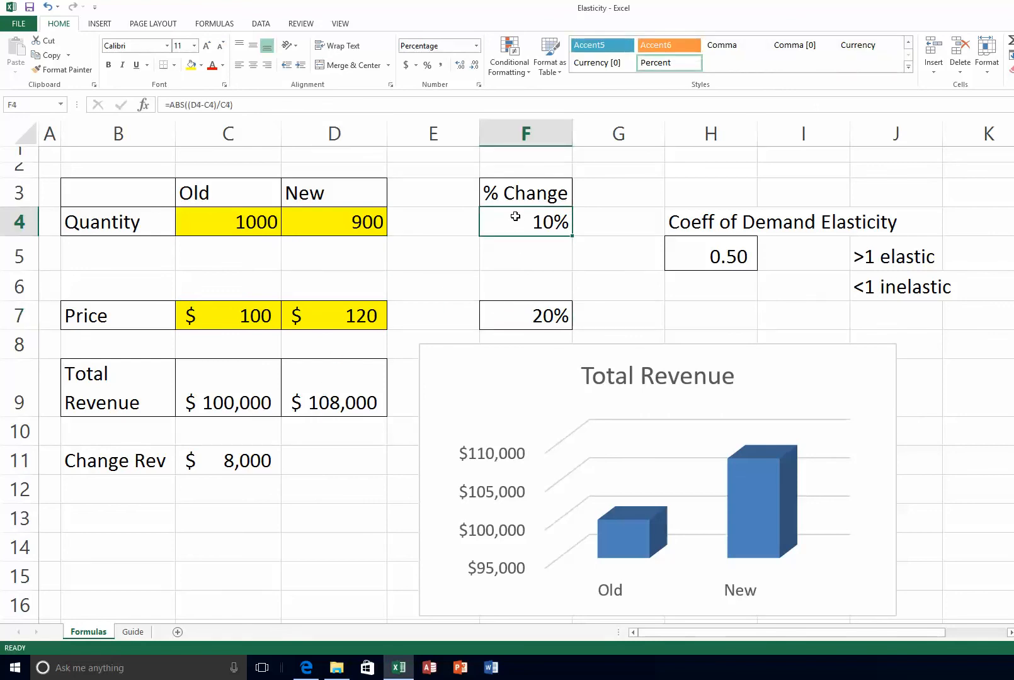
click(716, 254)
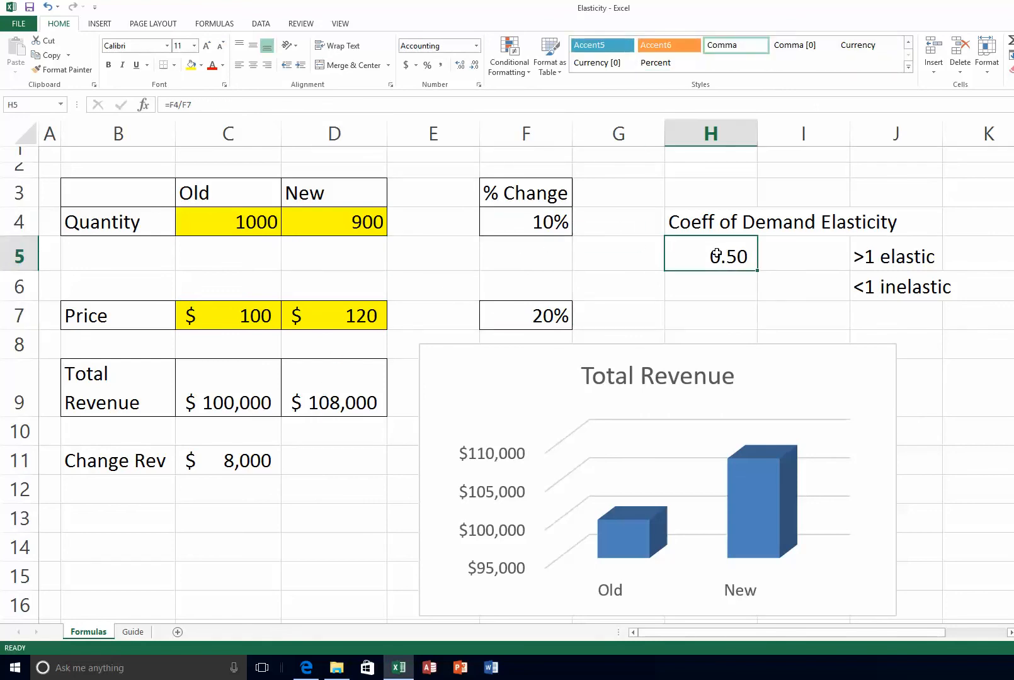
click(537, 221)
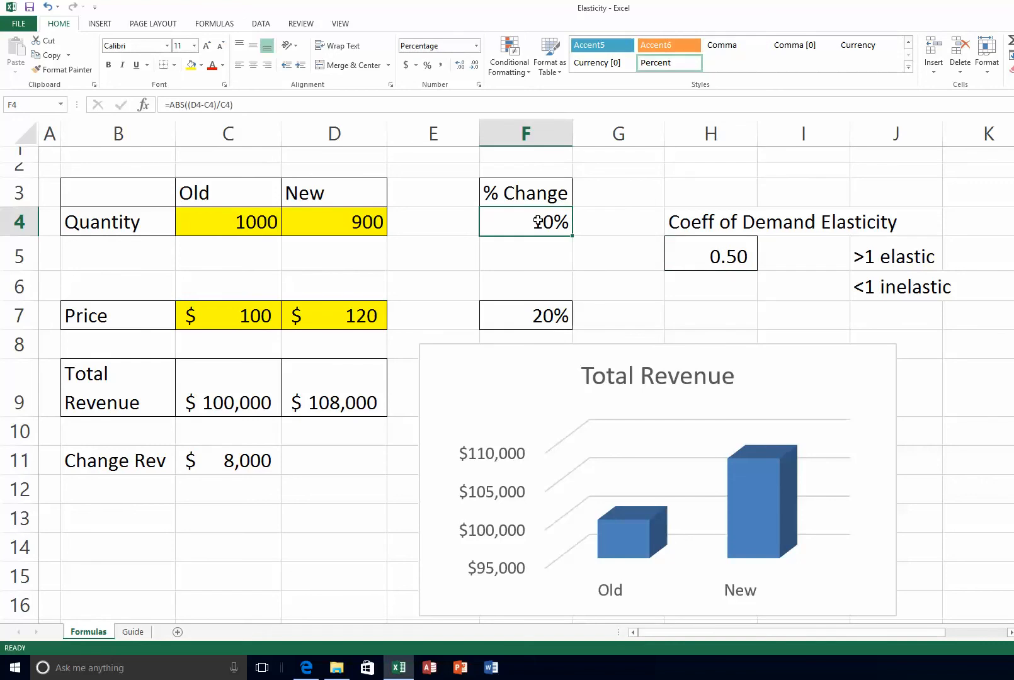
click(248, 456)
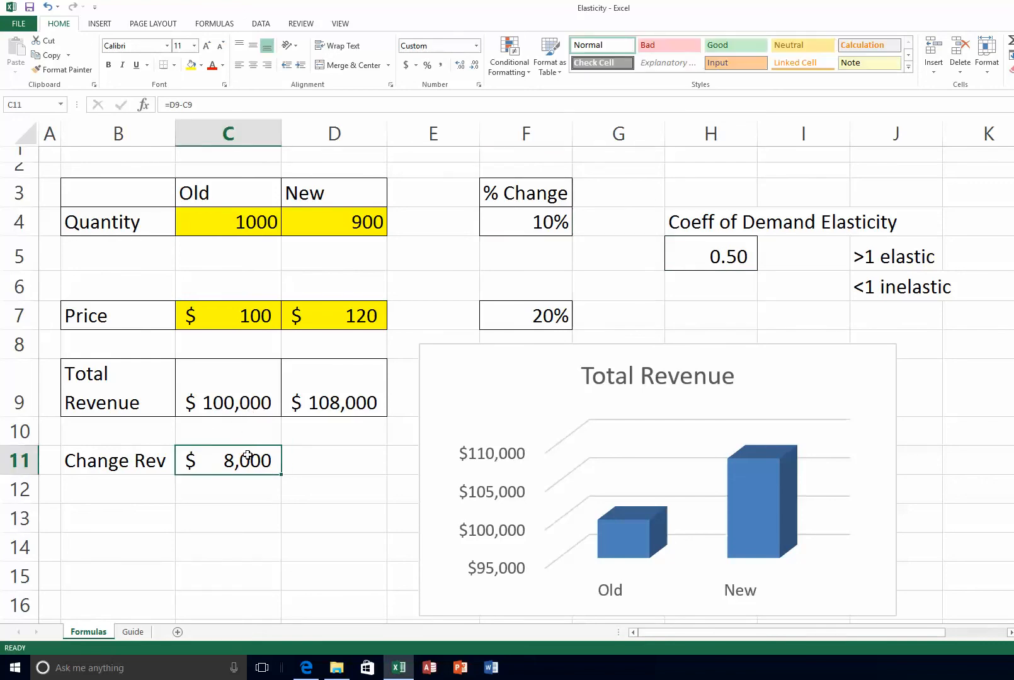